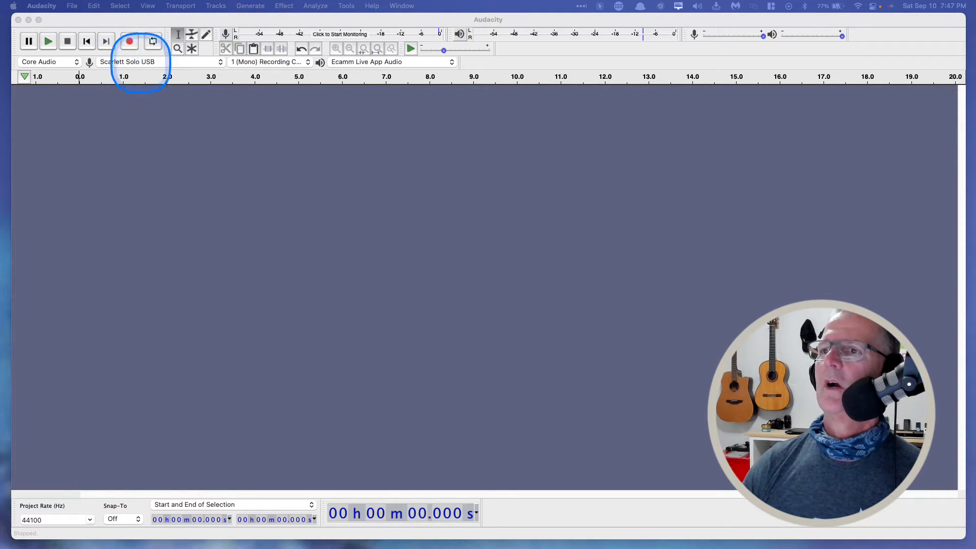
# Step: Choose Scarlett Solo USB as the recording device
pyautogui.click(215, 61)
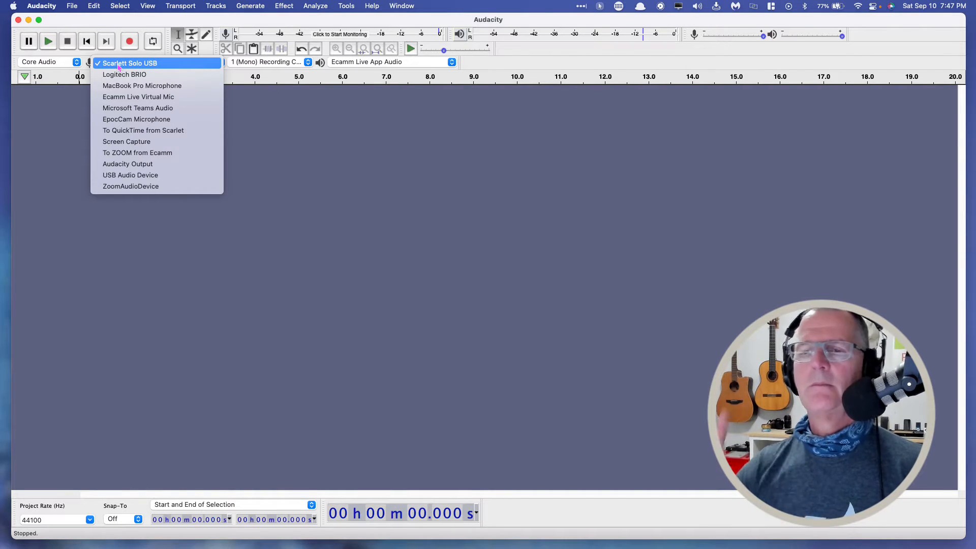
pyautogui.click(120, 64)
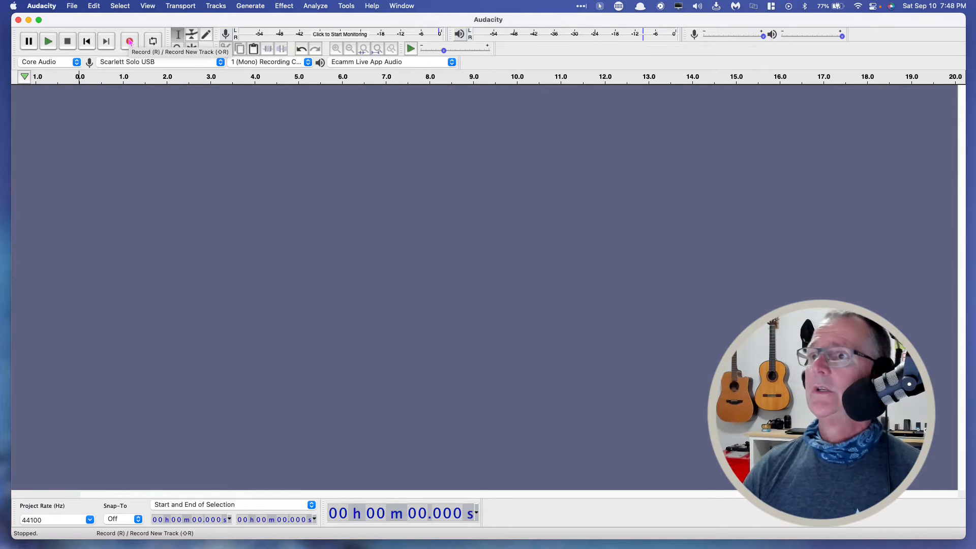
pyautogui.click(216, 7)
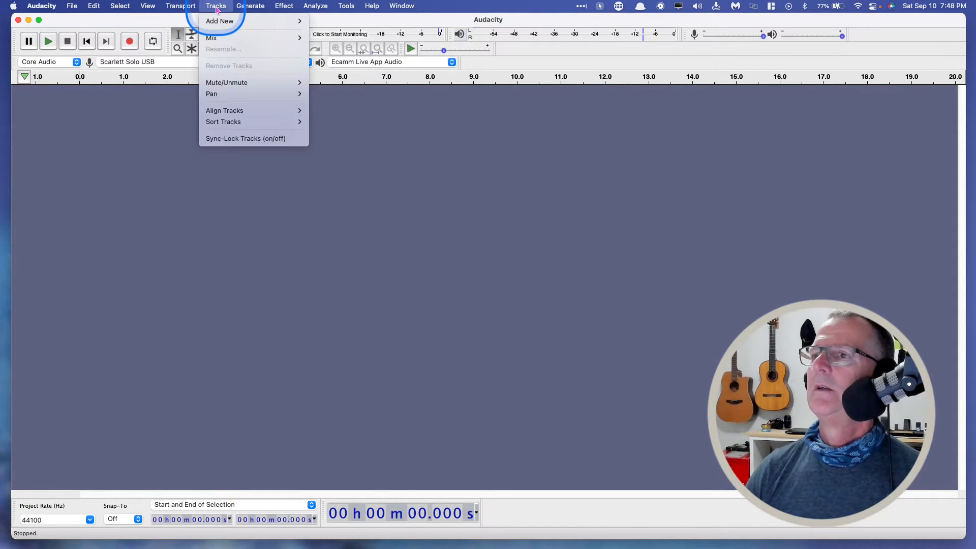
pyautogui.moveTo(220, 25)
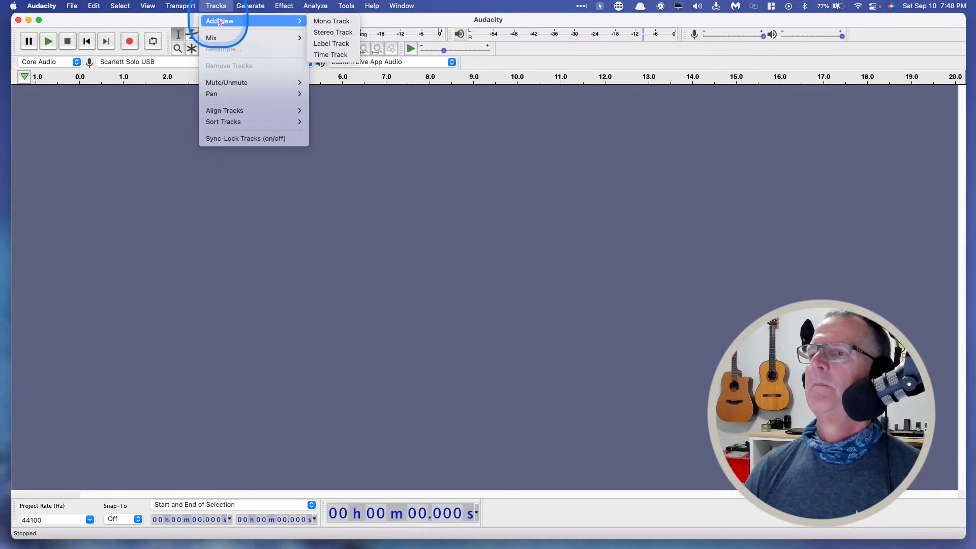
pyautogui.click(177, 20)
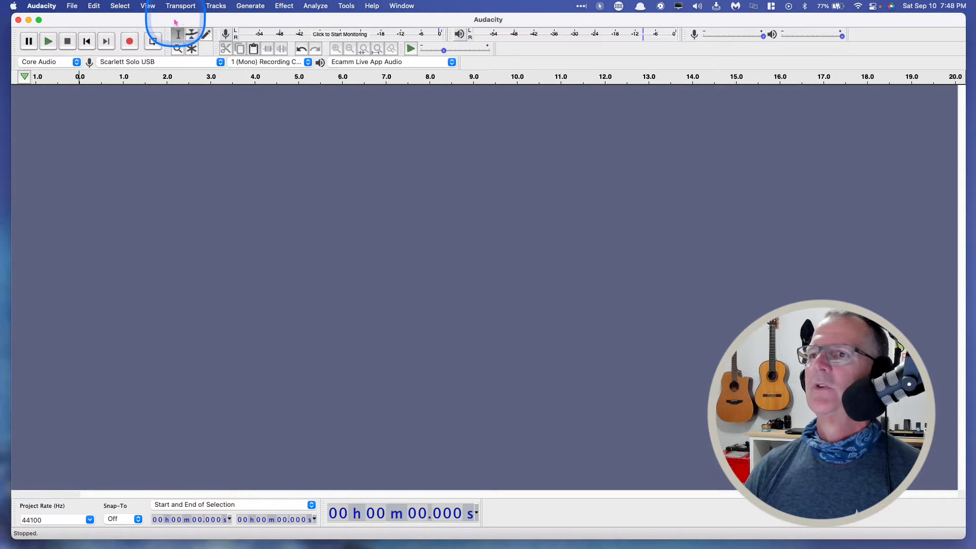
# Step: Record about 12 seconds of voice onto a new mono track and stop the recording
pyautogui.click(130, 45)
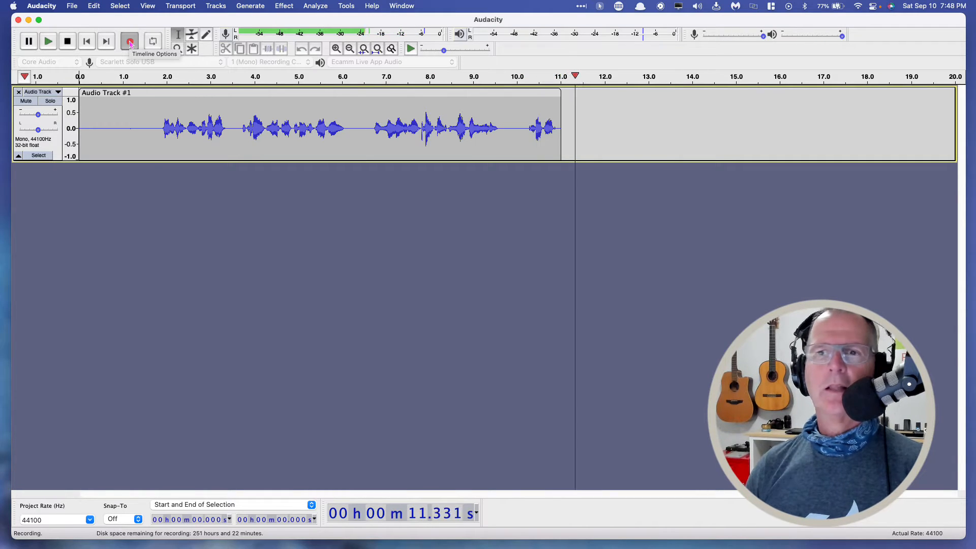
pyautogui.press('space')
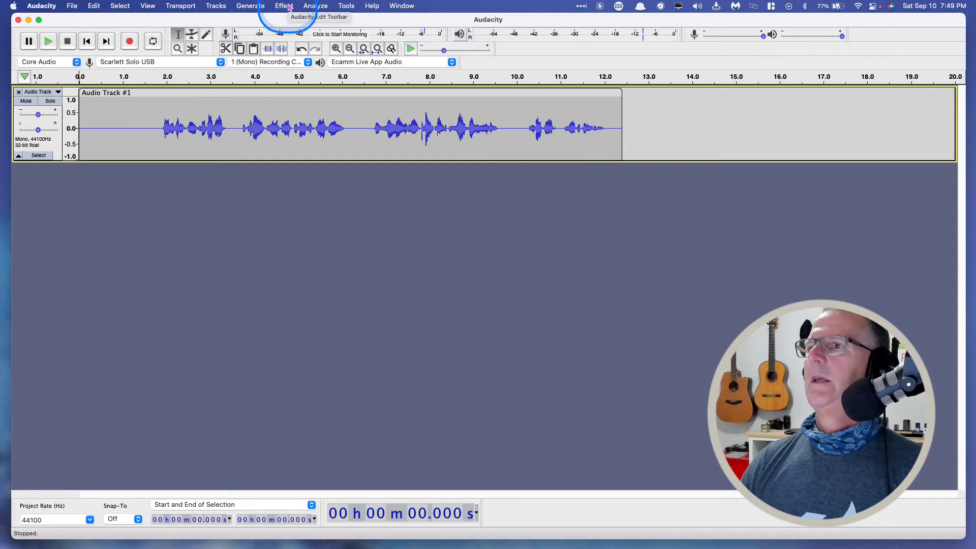
# Step: Apply the Compressor effect with its current settings to the whole voice track, and play the result from about 1.9 seconds
pyautogui.click(248, 93)
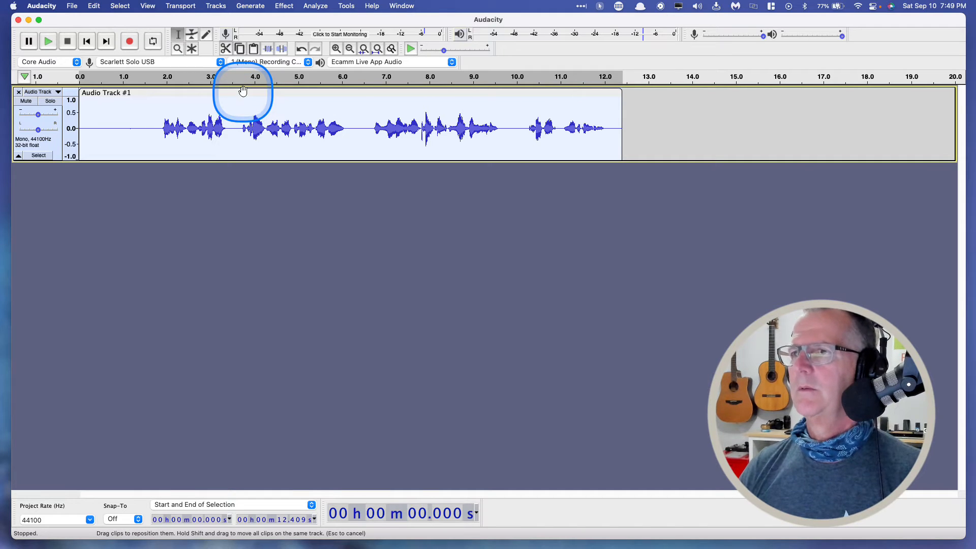
pyautogui.click(241, 92)
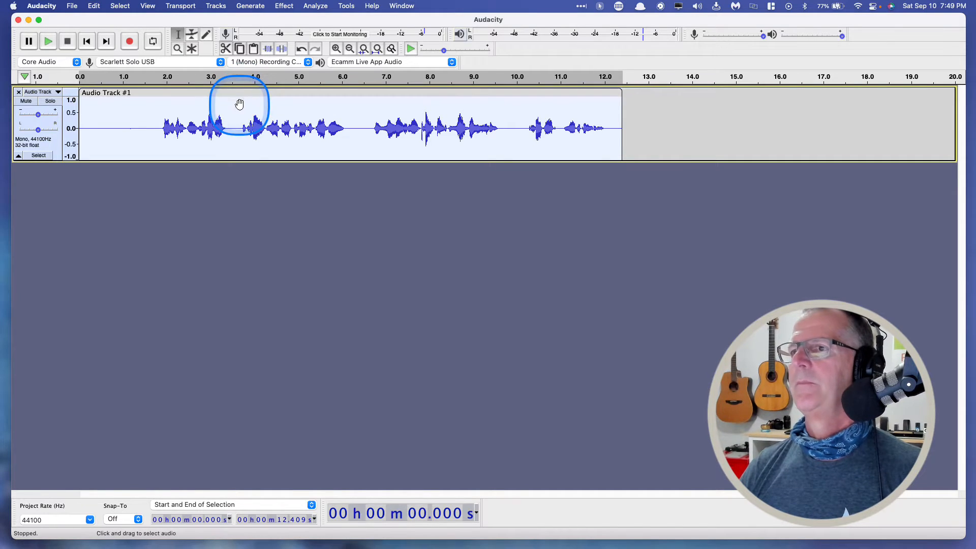
pyautogui.click(242, 92)
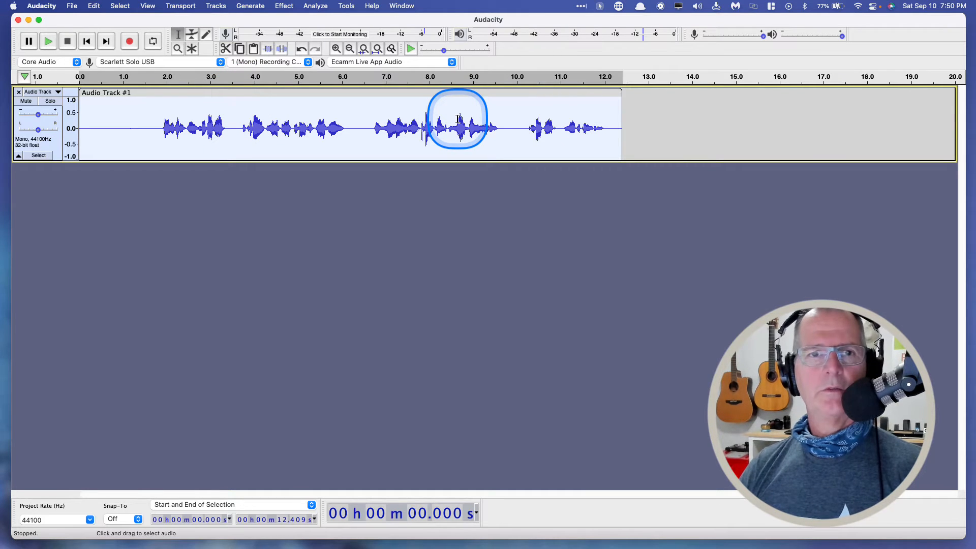
pyautogui.click(285, 95)
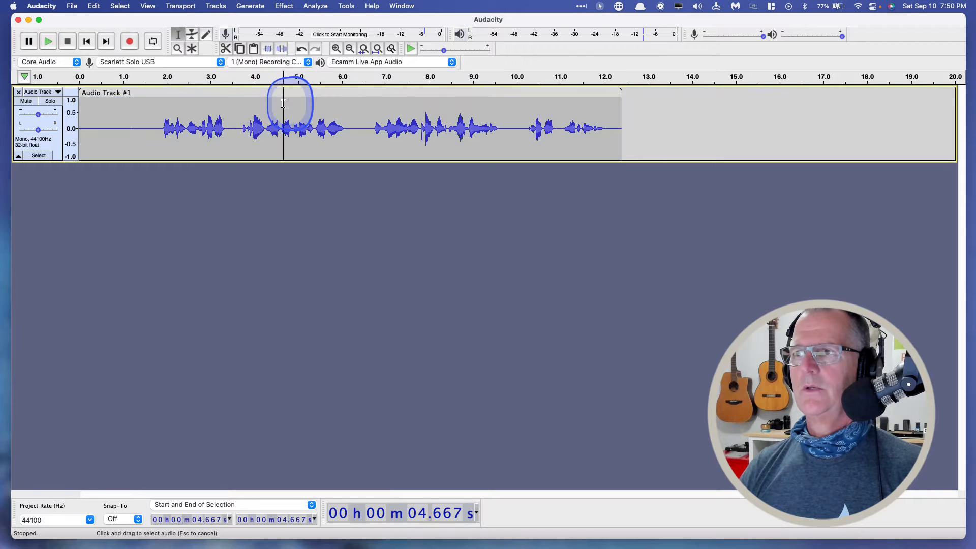
pyautogui.click(38, 155)
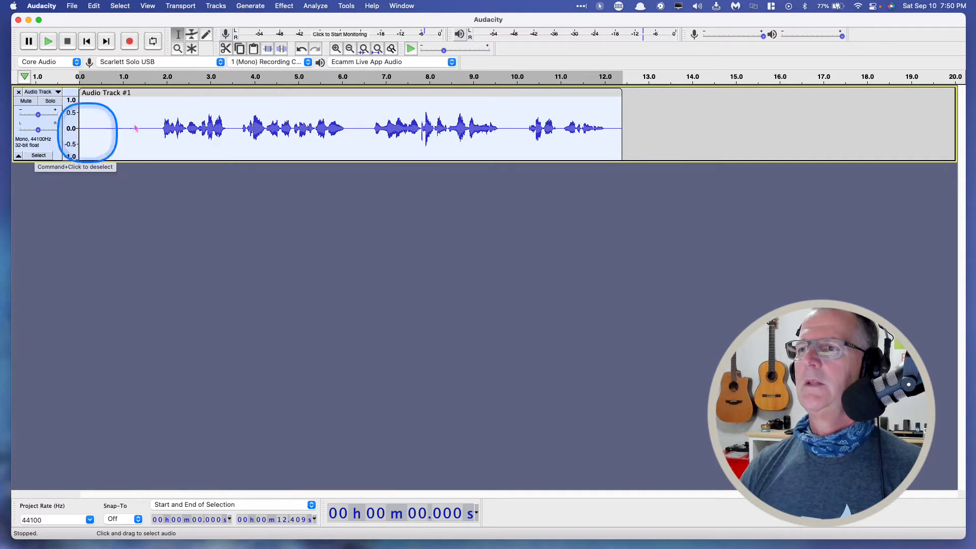
pyautogui.click(282, 6)
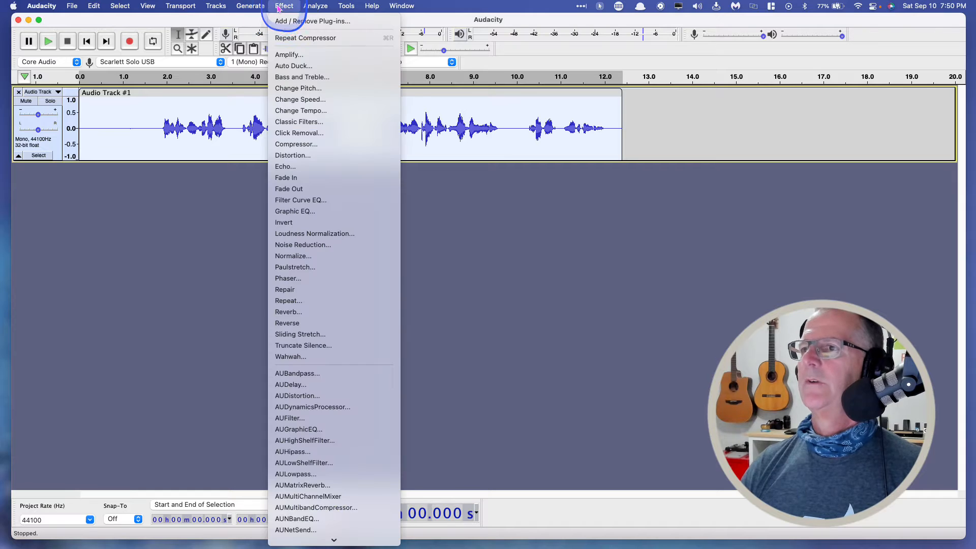
pyautogui.click(282, 144)
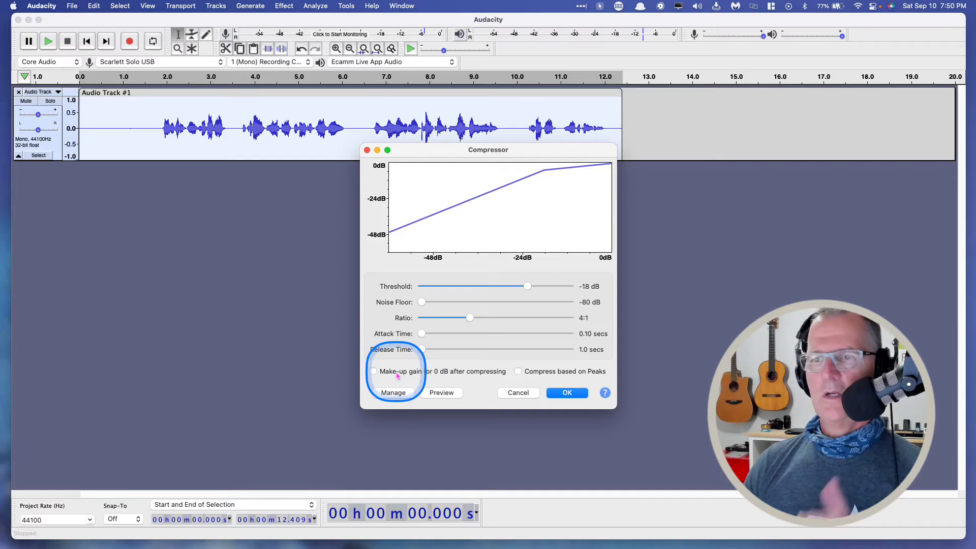
pyautogui.click(566, 393)
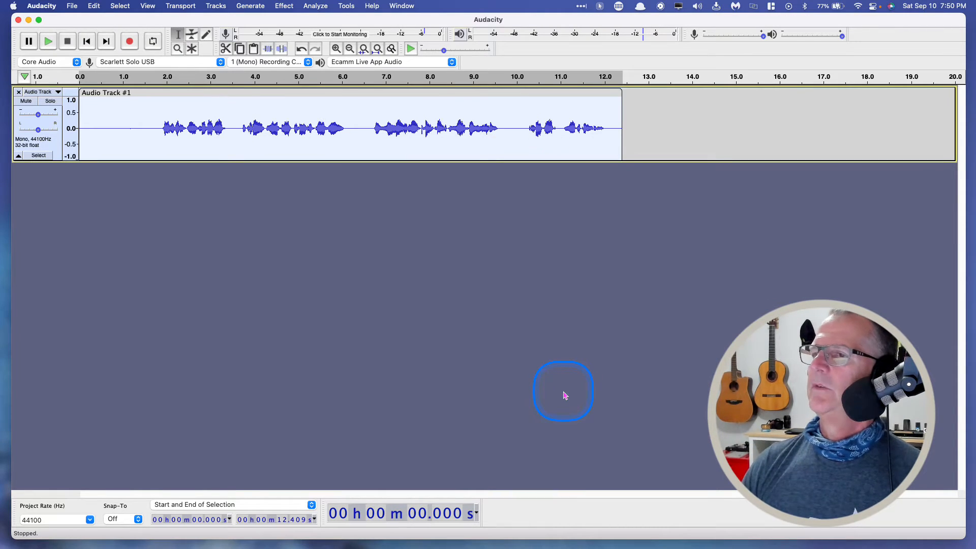
pyautogui.click(162, 114)
pyautogui.press('space')
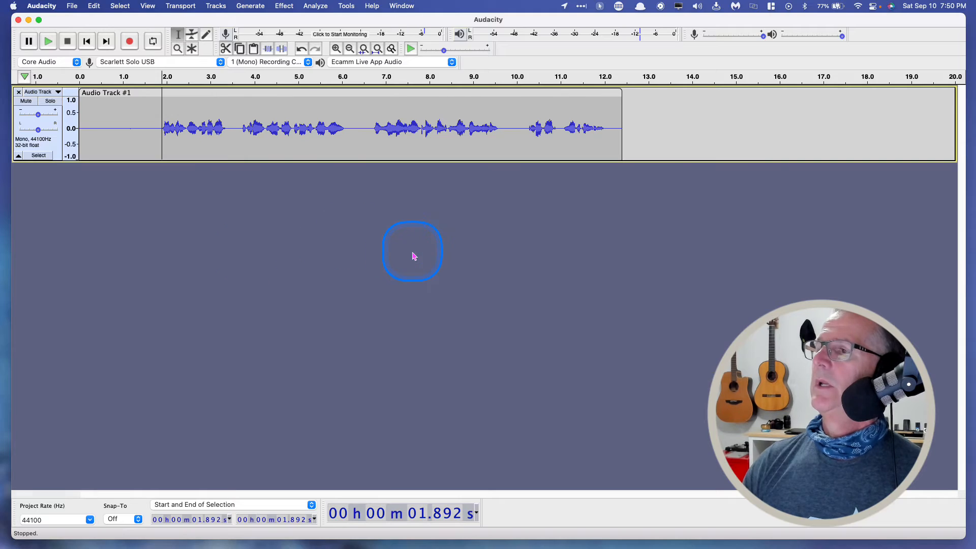
# Step: Import gospel-SBA-300540867.mp3 from the Finder folder 24 Gospel Vibe as a second track, and lower its gain
pyautogui.hotkey('ctrl', 'Right')
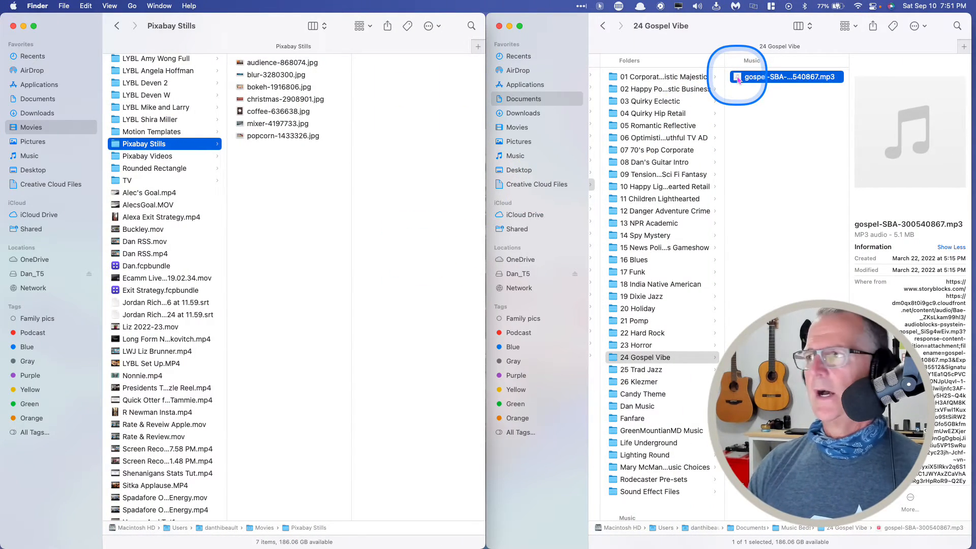
pyautogui.moveTo(739, 79); pyautogui.dragTo(66, 240)
pyautogui.hotkey('ctrl', 'Left')
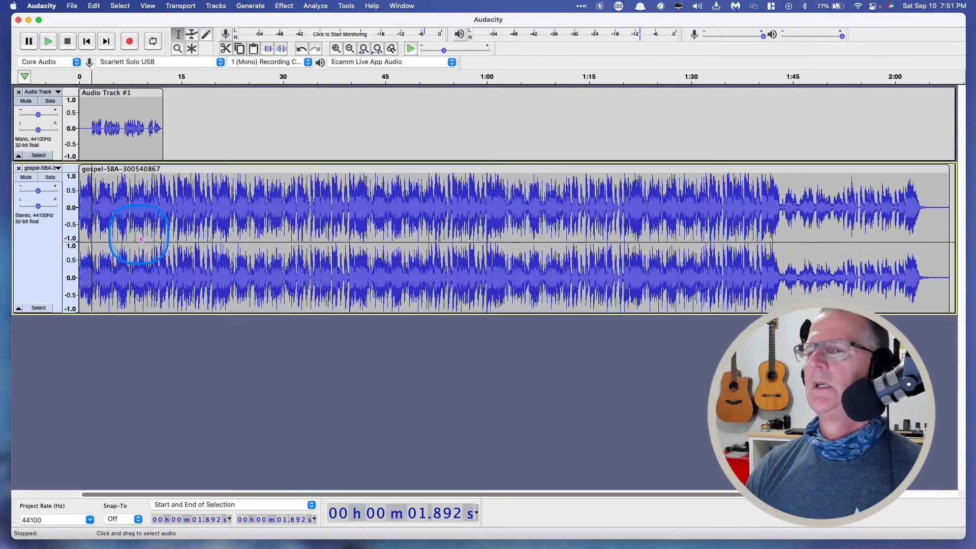
pyautogui.moveTo(43, 194); pyautogui.dragTo(26, 194)
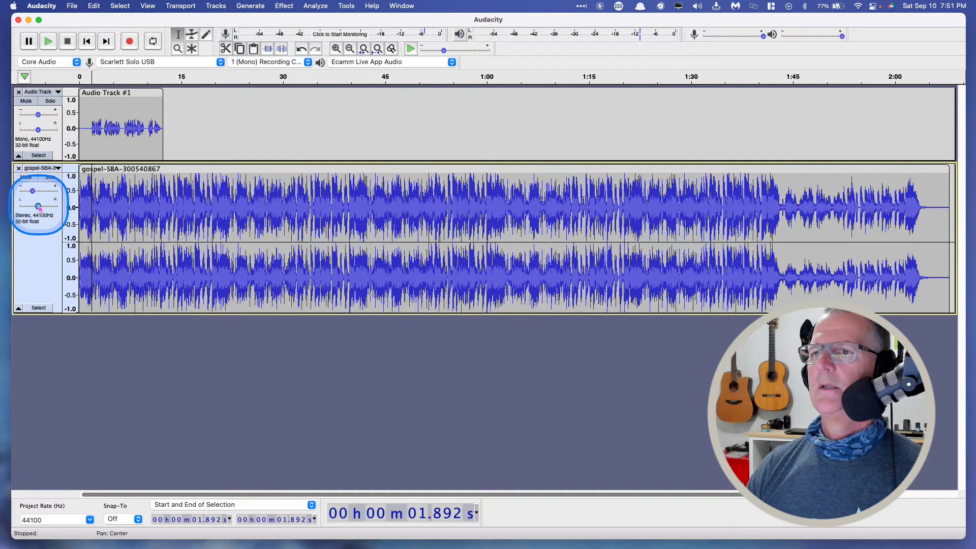
# Step: Try muting the voice track and the gospel music track one after the other
pyautogui.click(26, 101)
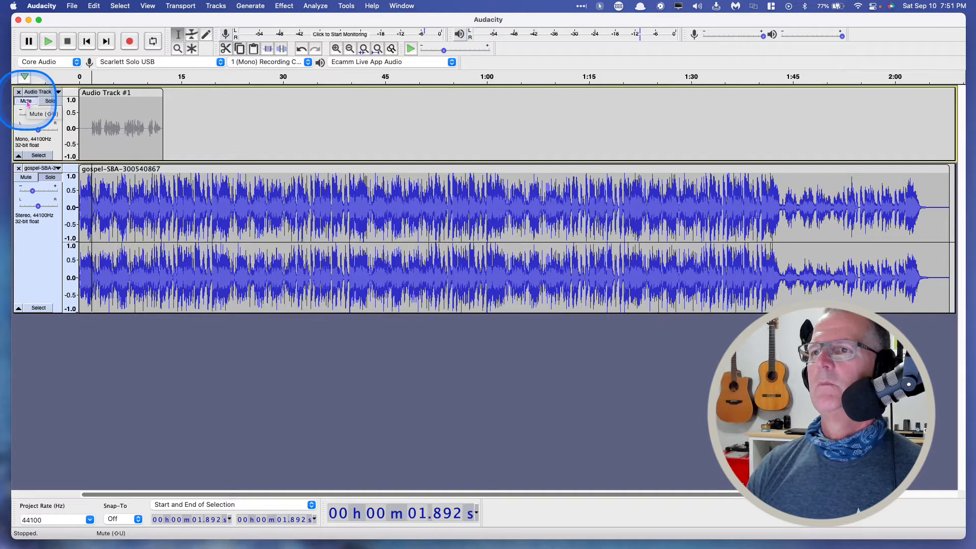
pyautogui.click(115, 130)
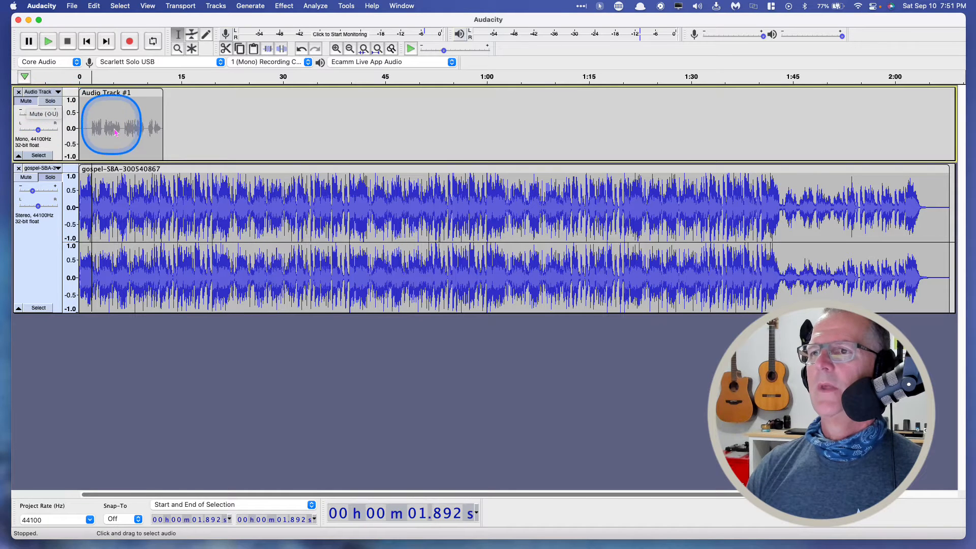
pyautogui.click(26, 100)
pyautogui.click(26, 177)
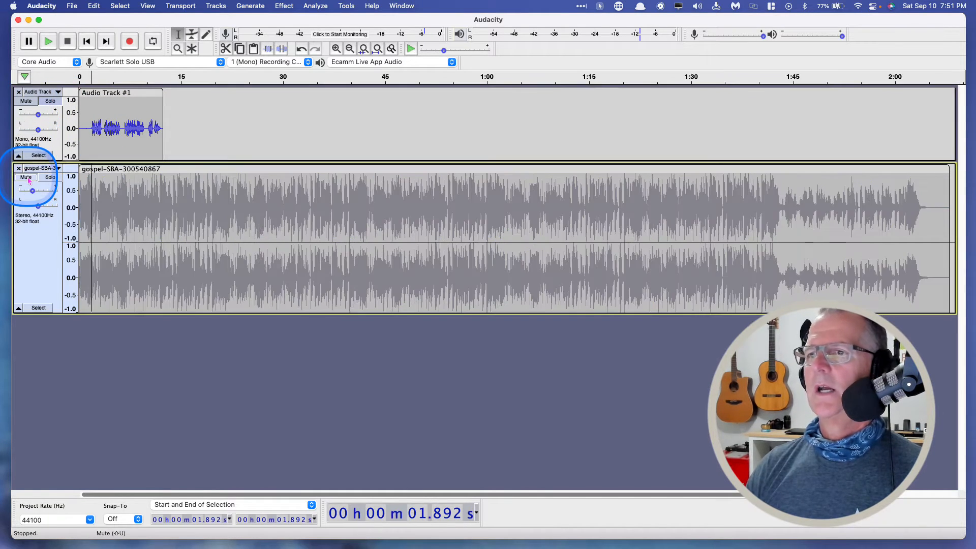
pyautogui.click(26, 178)
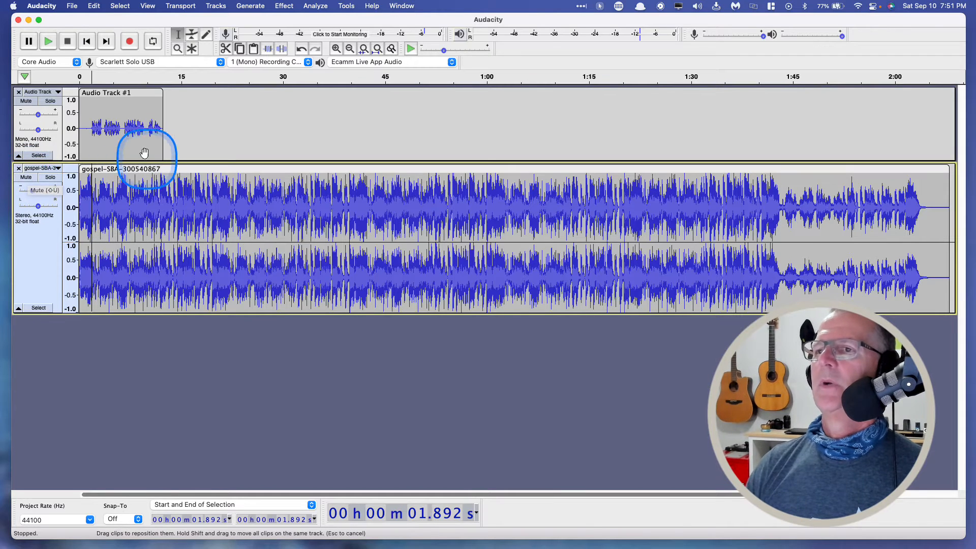
# Step: Lower the gospel track's gain slightly further and play the voice and music mix from the start
pyautogui.moveTo(33, 191); pyautogui.dragTo(29, 191)
pyautogui.click(86, 41)
pyautogui.click(49, 41)
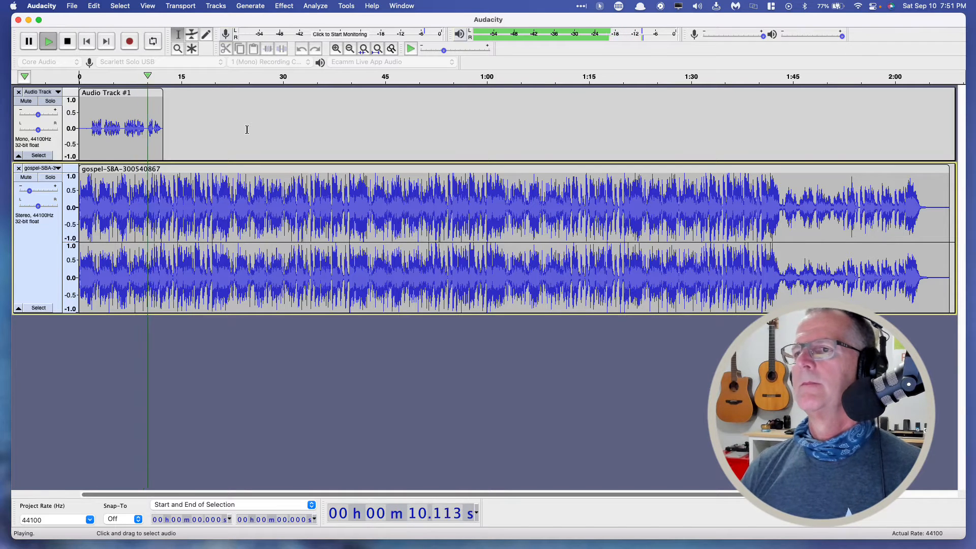
pyautogui.press('space')
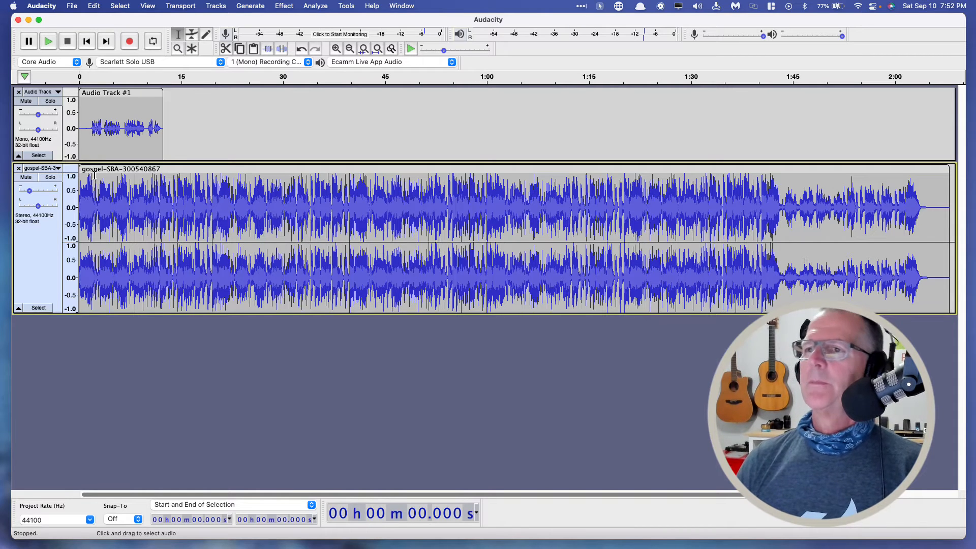
# Step: Use the Envelope tool to fade the gospel music down between about 1.3 and 2 seconds, keeping it low under the voice
pyautogui.click(193, 34)
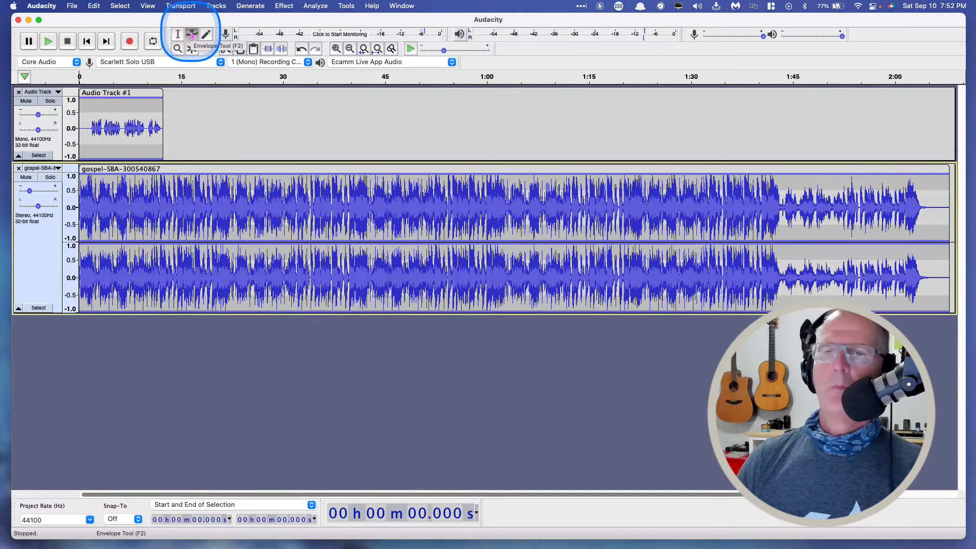
pyautogui.click(89, 175)
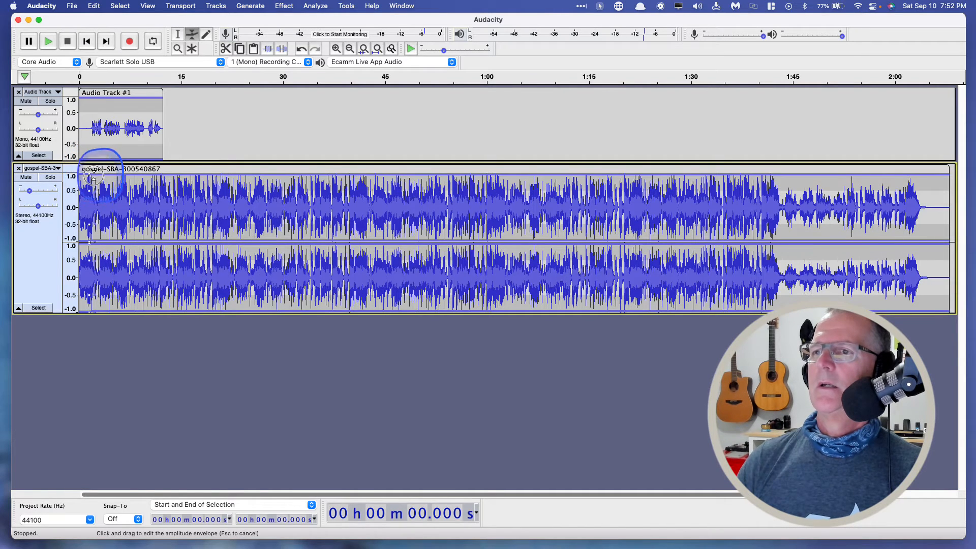
pyautogui.moveTo(93, 176); pyautogui.dragTo(92, 196)
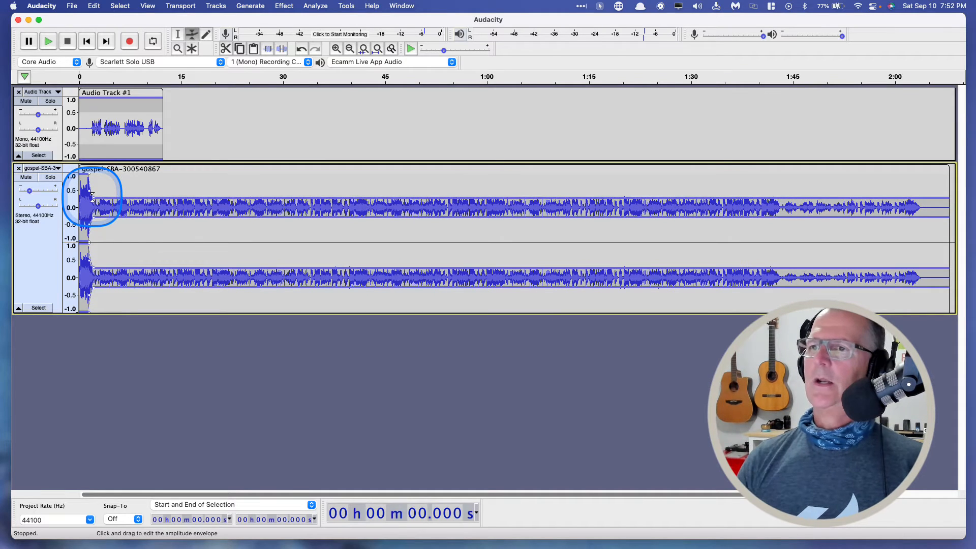
pyautogui.moveTo(92, 197); pyautogui.dragTo(93, 200)
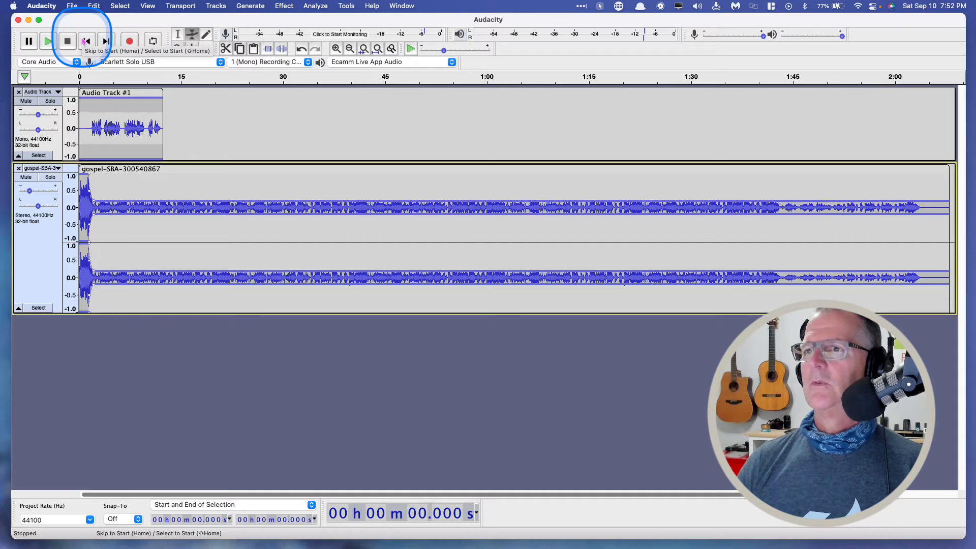
# Step: Play the mix from the start to check the music's fade under the voice, and stop playback
pyautogui.click(48, 40)
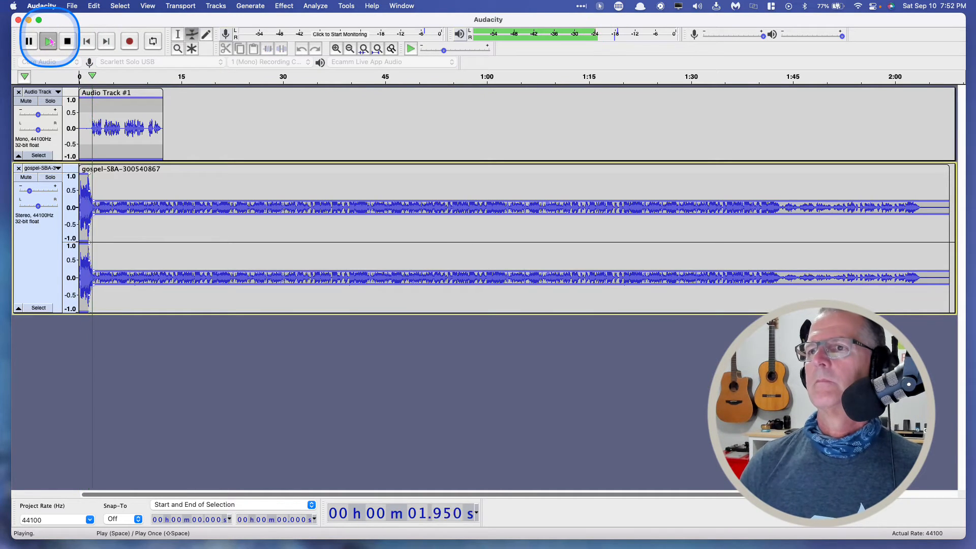
pyautogui.click(395, 49)
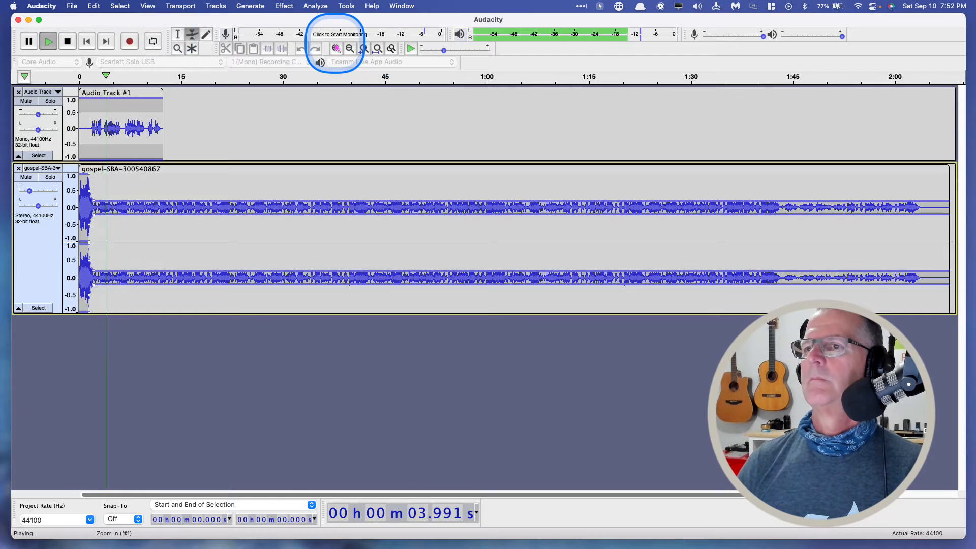
pyautogui.press('space')
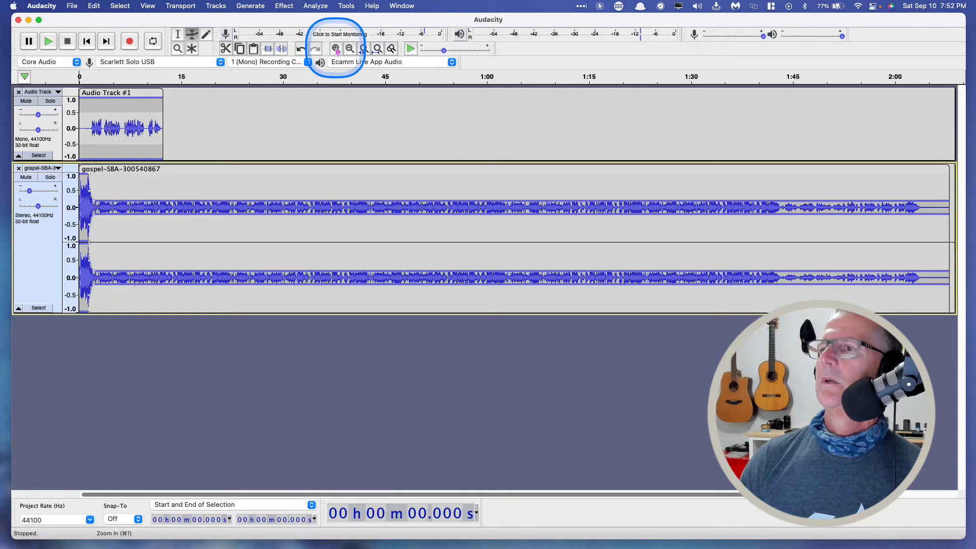
# Step: Examine the music's volume fade at the start of the voice up close, and return to the Selection tool
pyautogui.click(335, 49)
pyautogui.click(336, 50)
pyautogui.click(336, 50)
pyautogui.click(336, 50)
pyautogui.click(336, 50)
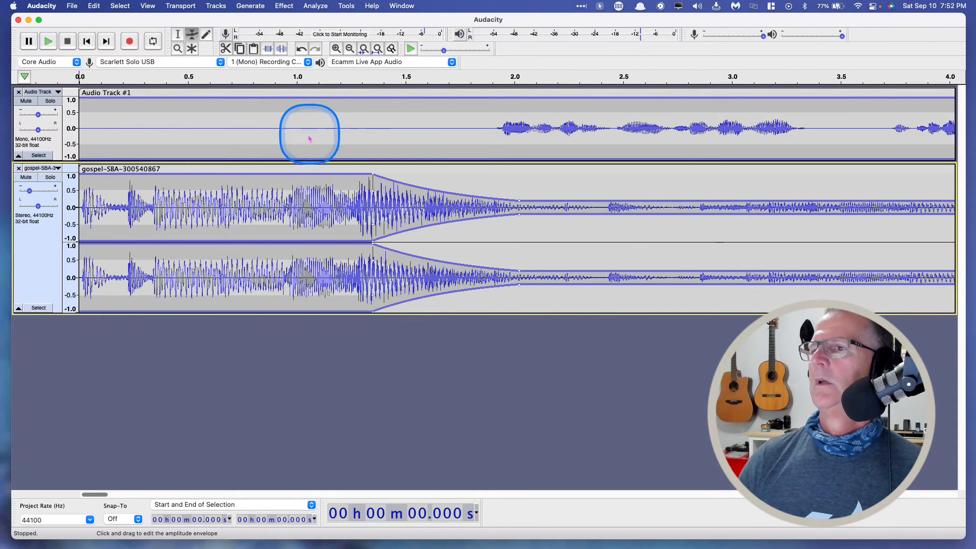
pyautogui.click(350, 50)
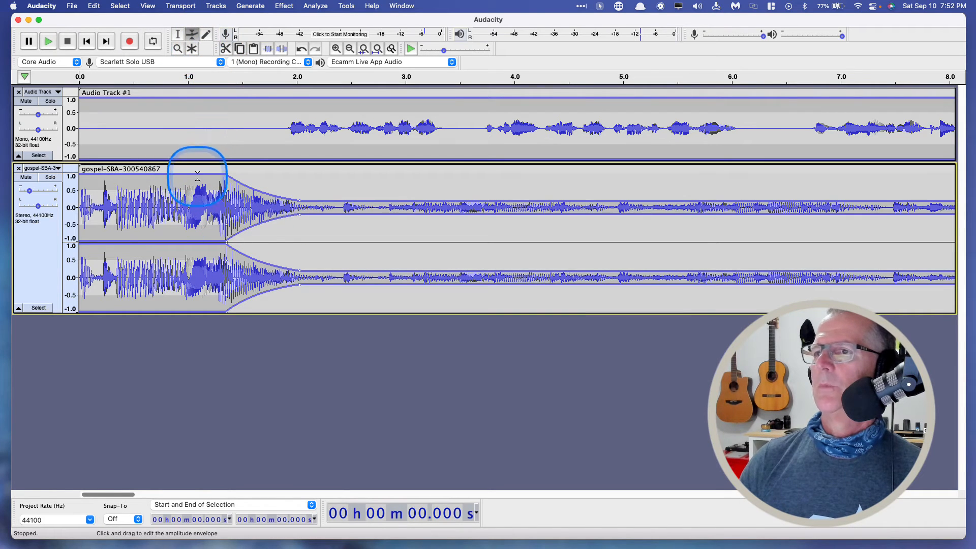
pyautogui.click(178, 35)
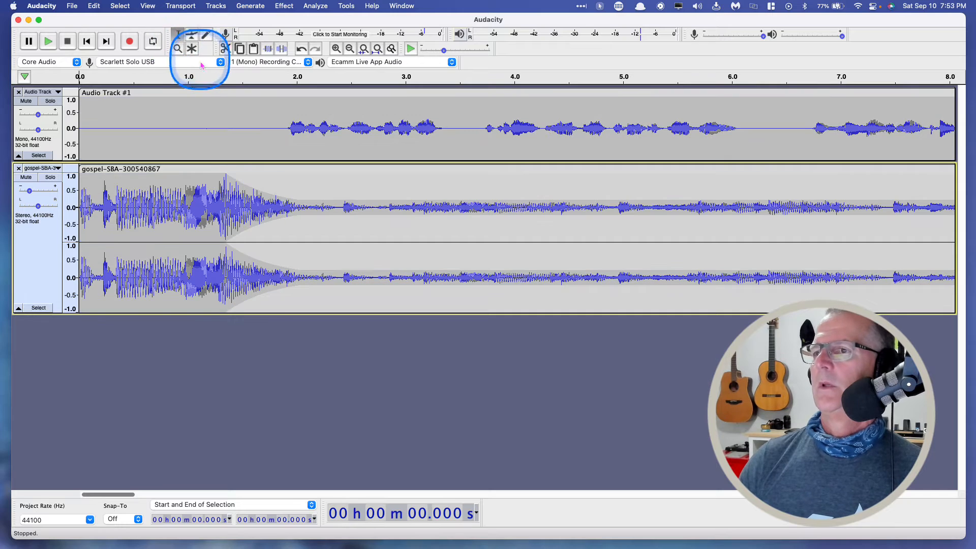
# Step: Check the music's volume envelope, return to the Selection tool, and play the voice and music mix from the start
pyautogui.click(192, 34)
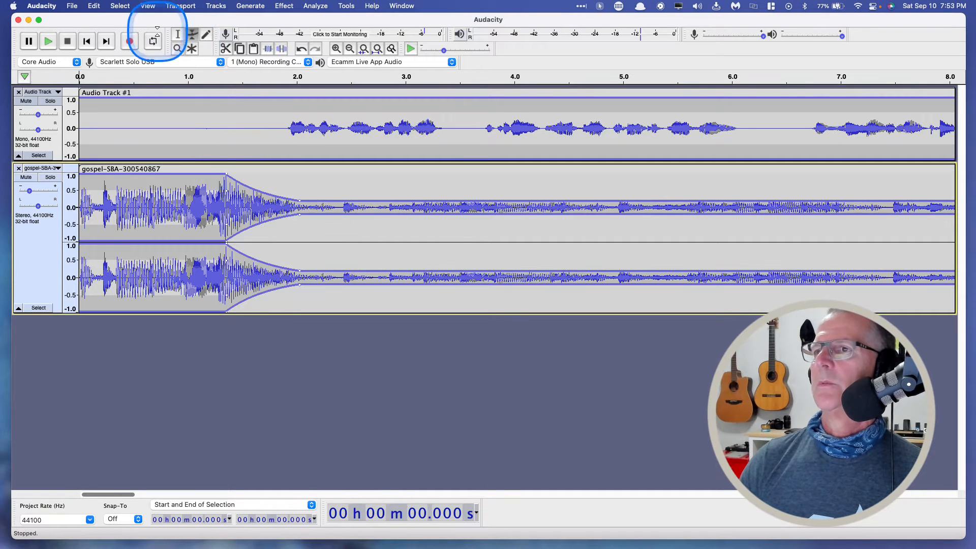
pyautogui.click(177, 34)
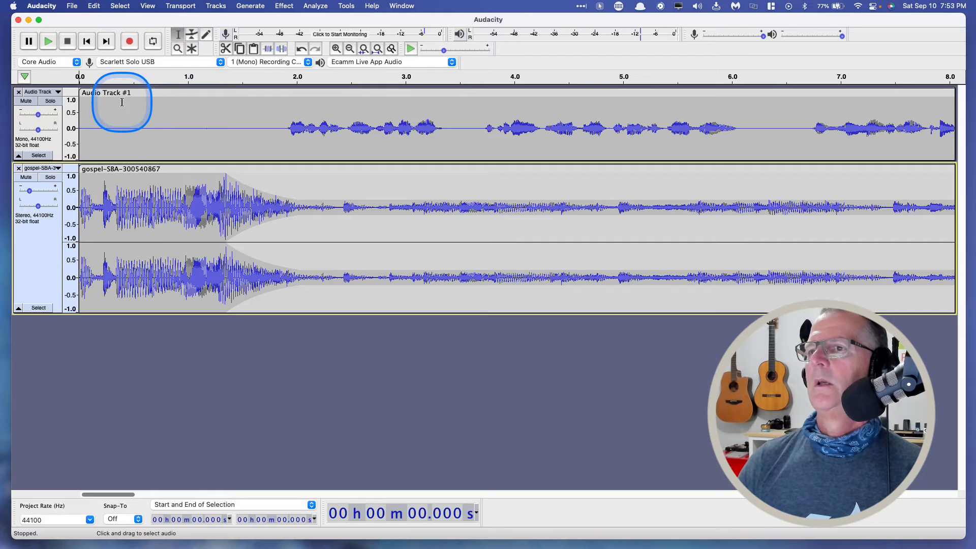
pyautogui.click(99, 96)
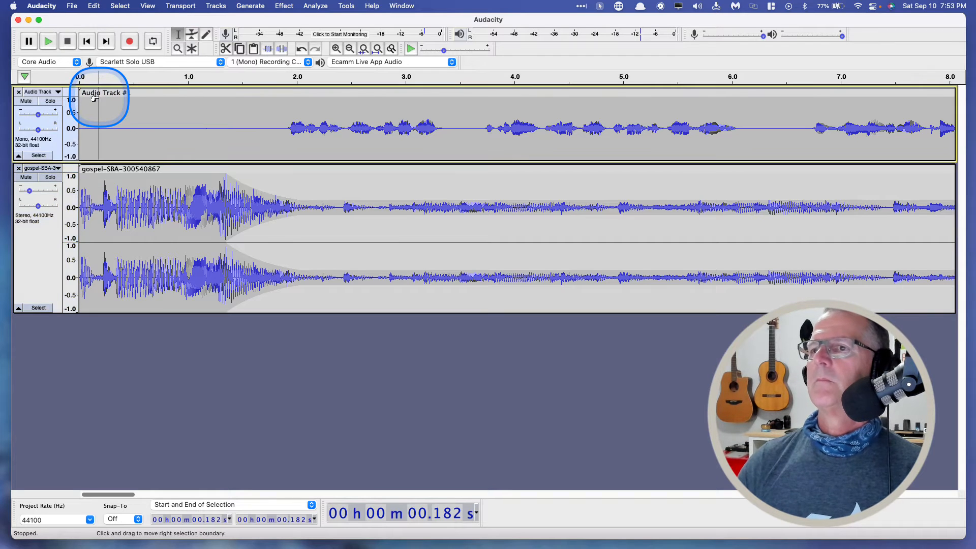
pyautogui.press('space')
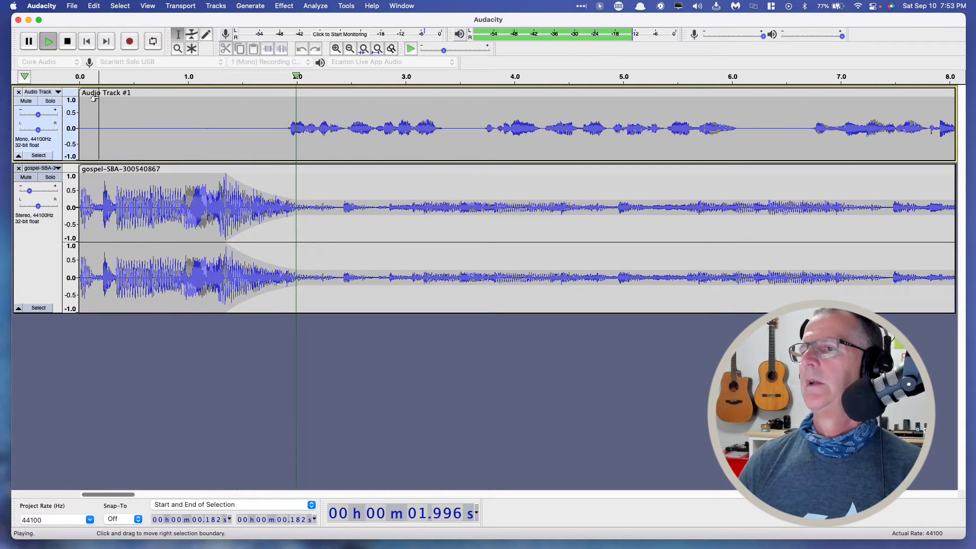
pyautogui.press('space')
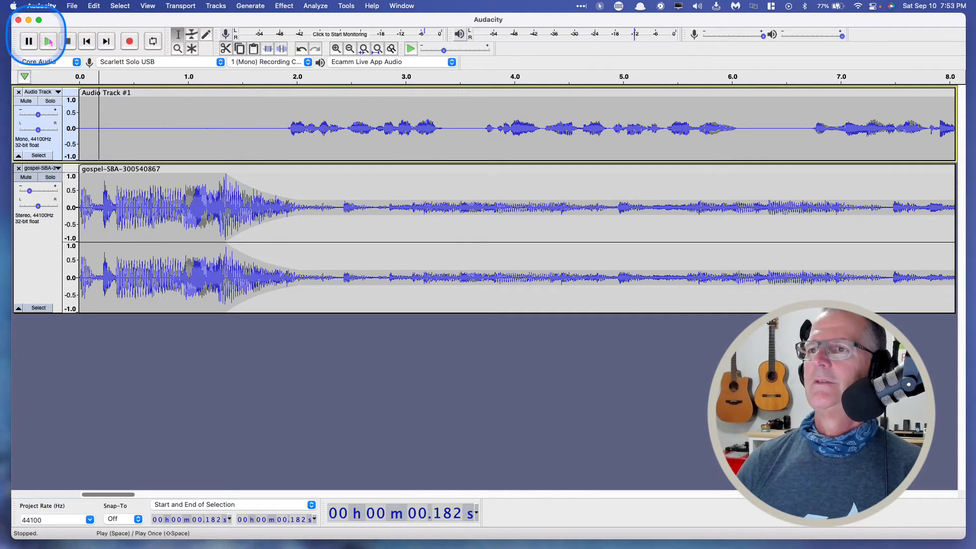
pyautogui.click(87, 43)
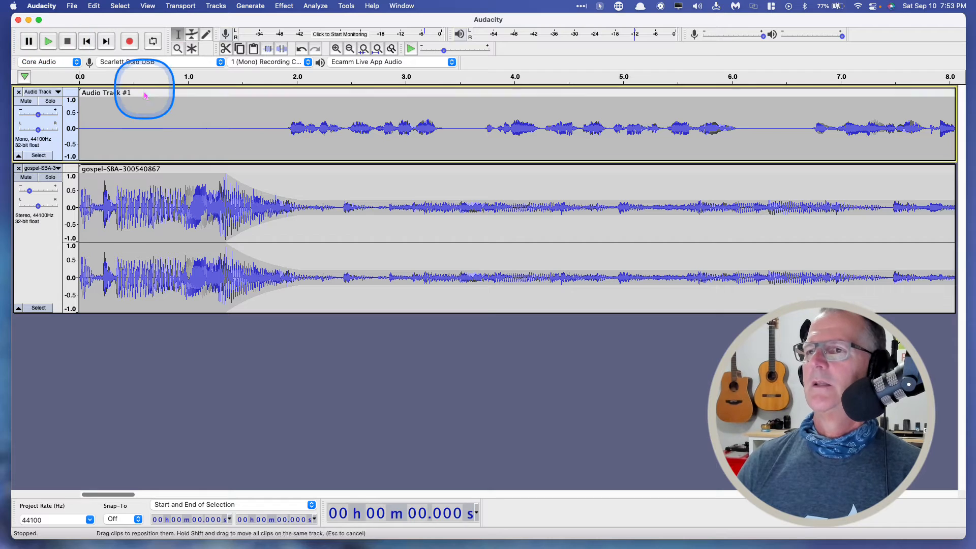
pyautogui.press('space')
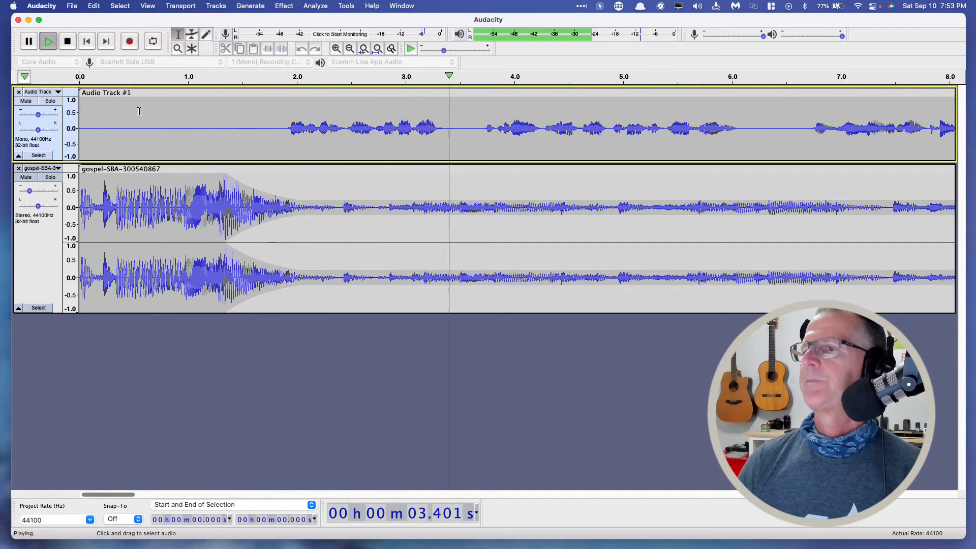
# Step: Delete the silence between about 1.52 and 1.86 seconds ahead of the speech in the voice track, and play the mix from near the start
pyautogui.click(282, 114)
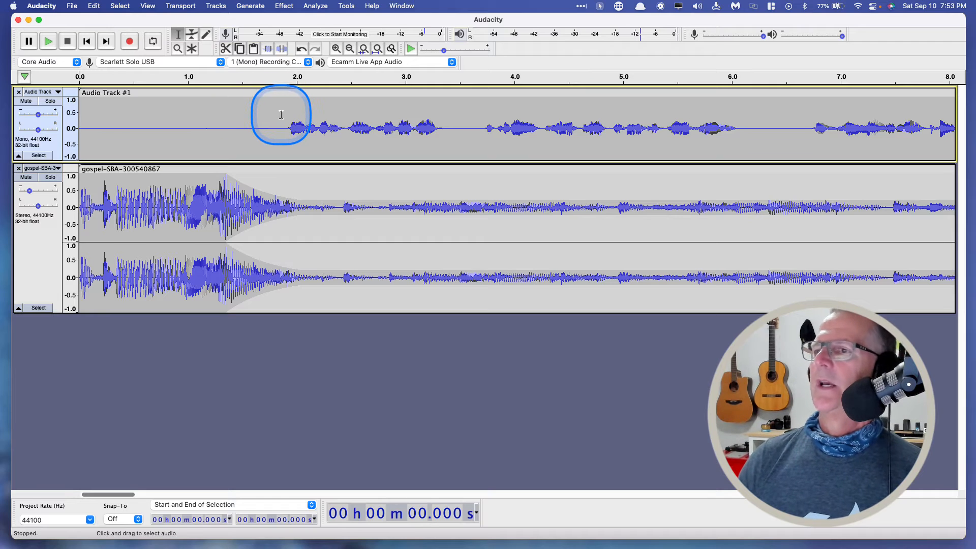
pyautogui.moveTo(281, 115); pyautogui.dragTo(244, 116)
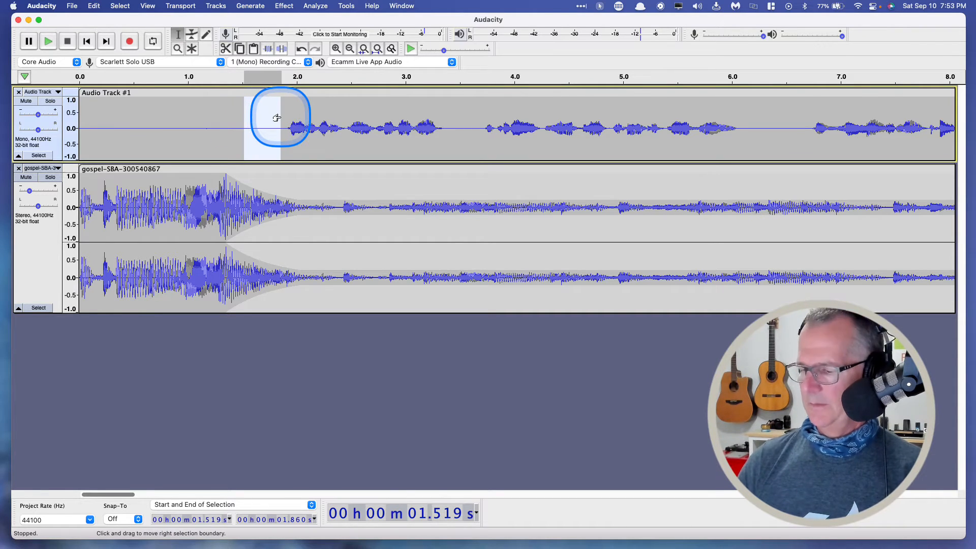
pyautogui.press('Delete')
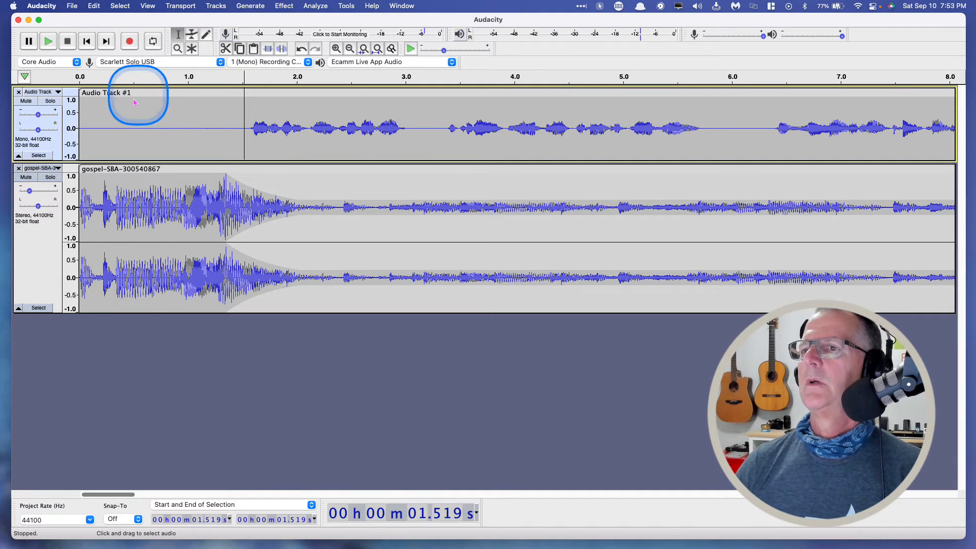
pyautogui.click(84, 98)
pyautogui.press('space')
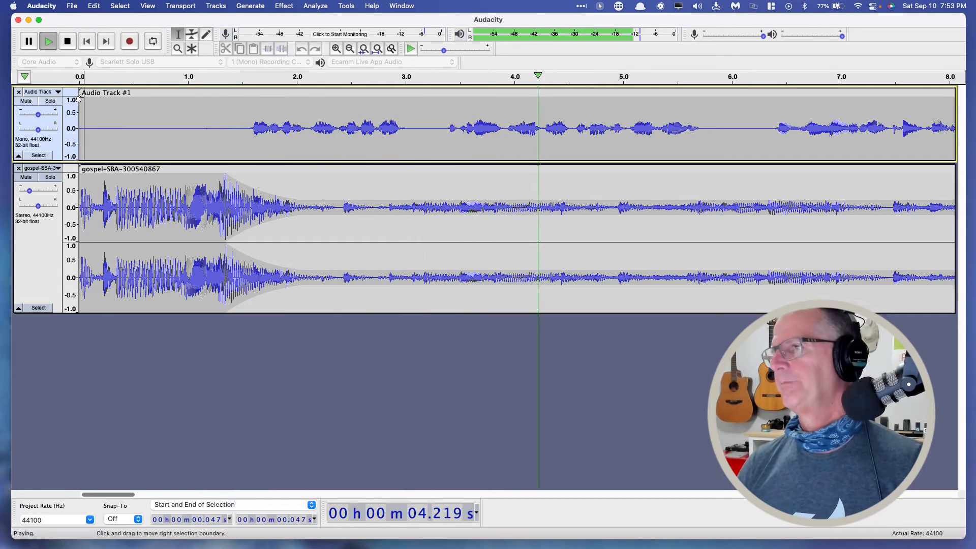
pyautogui.hscroll(5, 479, 189)
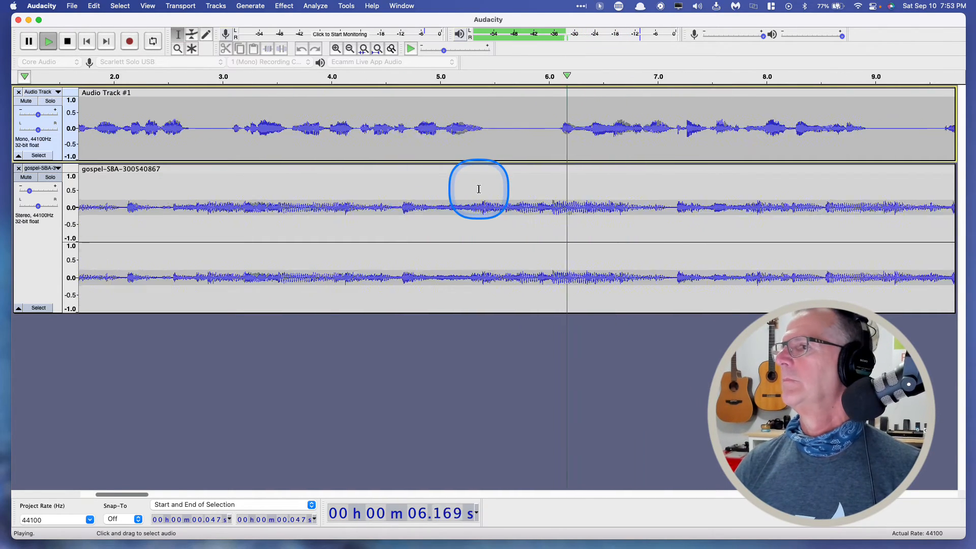
pyautogui.press('space')
# Step: Silence the gospel music and record a second voice clip about 18 seconds long, starting at about 20.5 seconds on the voice track
pyautogui.hscroll(10, 479, 189)
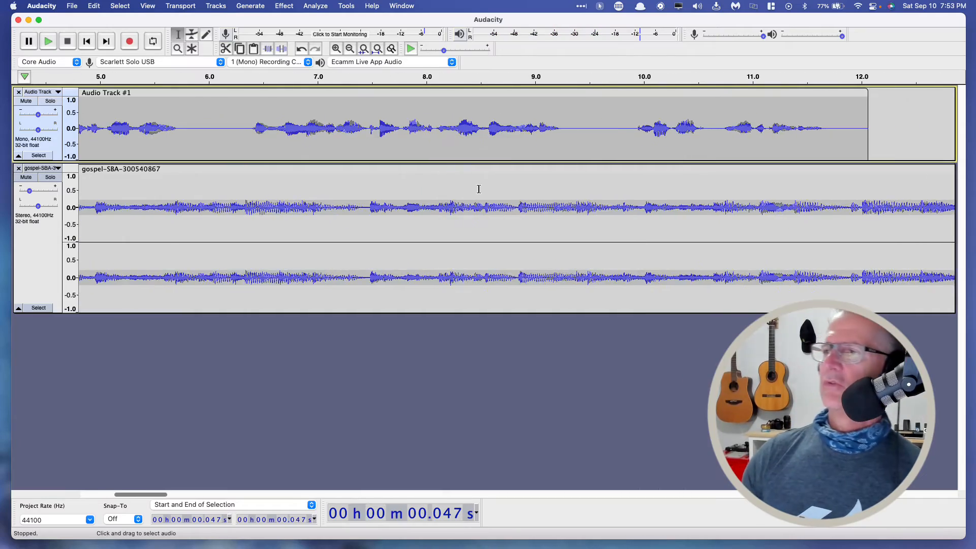
pyautogui.hscroll(6, 479, 189)
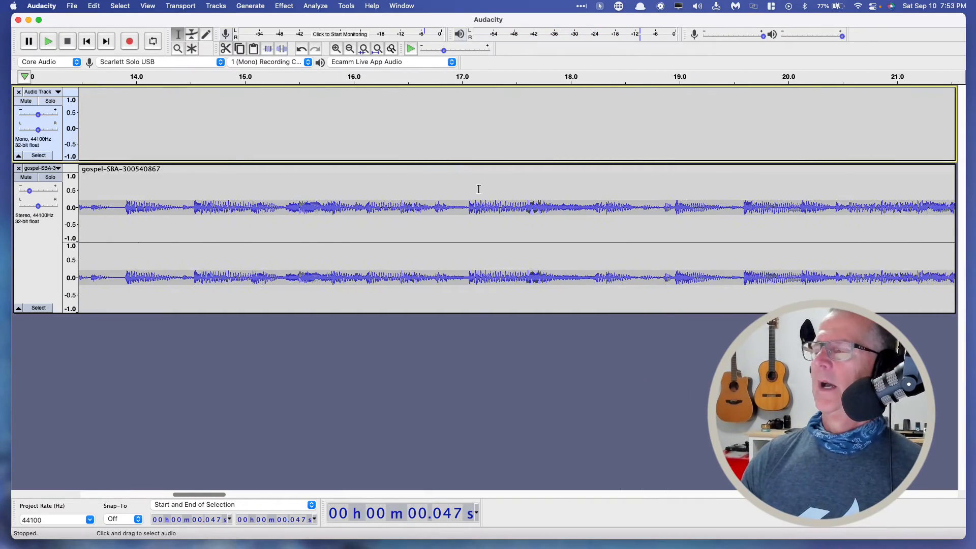
pyautogui.hscroll(5, 478, 189)
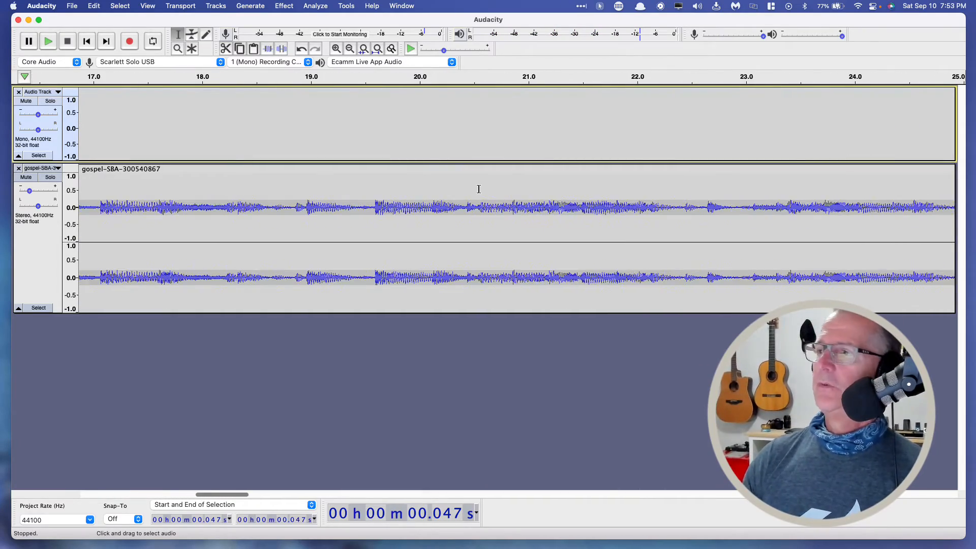
pyautogui.hscroll(-6, 479, 189)
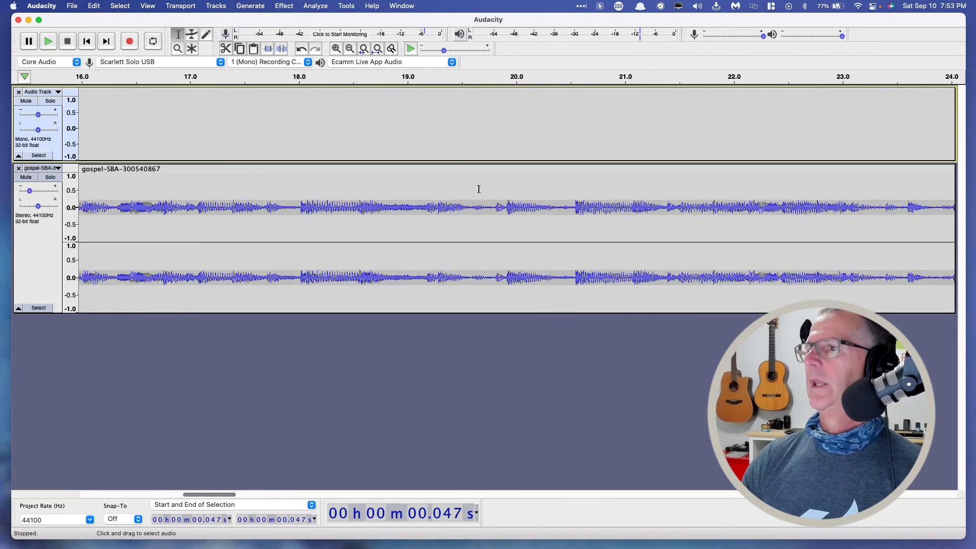
pyautogui.click(349, 52)
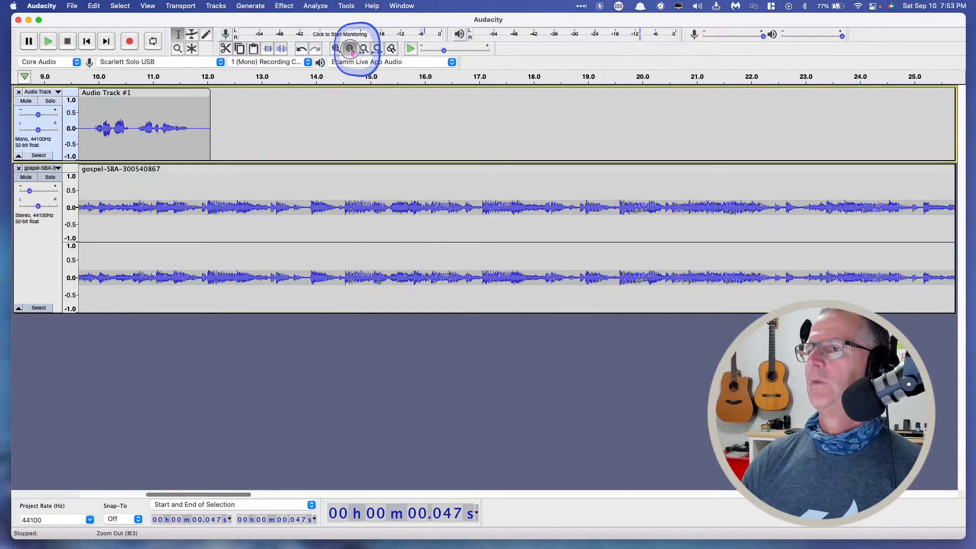
pyautogui.click(349, 51)
pyautogui.click(349, 51)
pyautogui.click(349, 52)
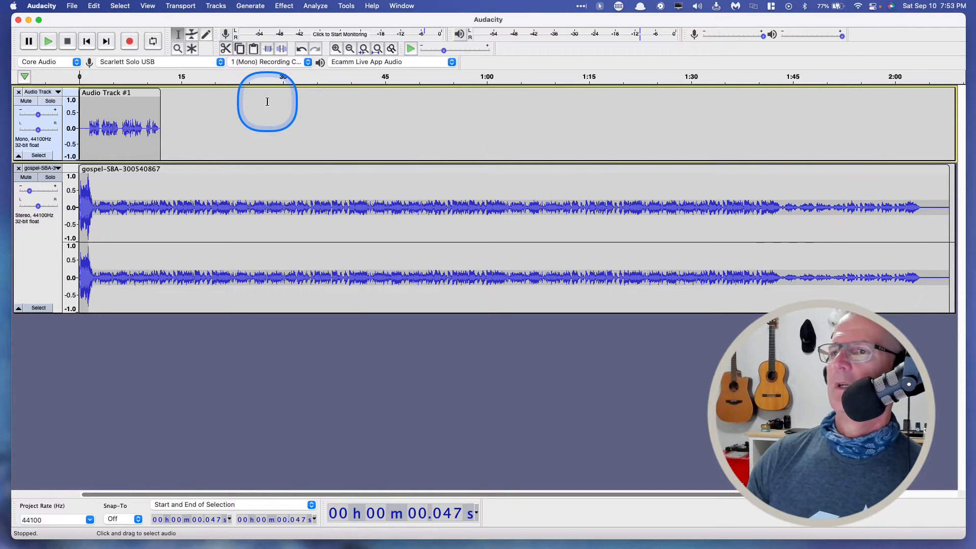
pyautogui.click(218, 122)
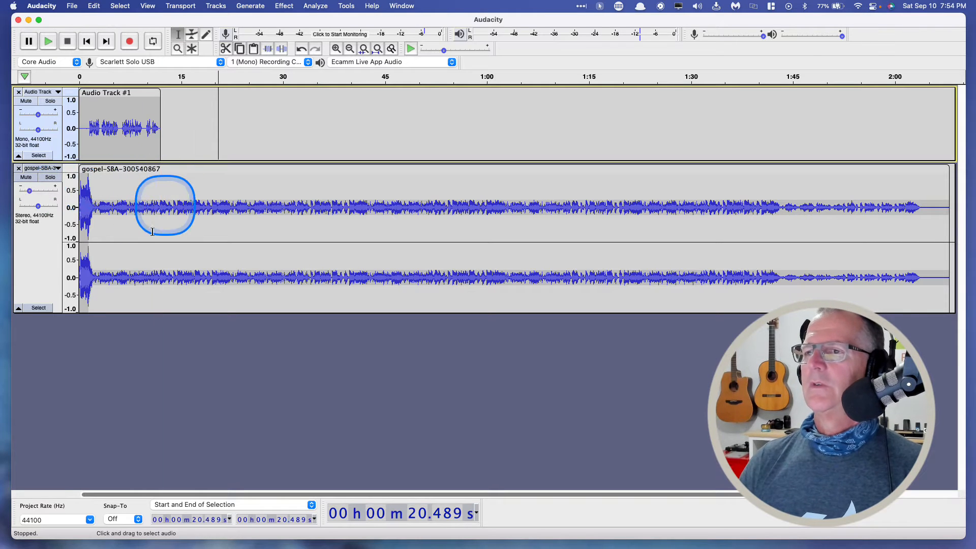
pyautogui.click(26, 177)
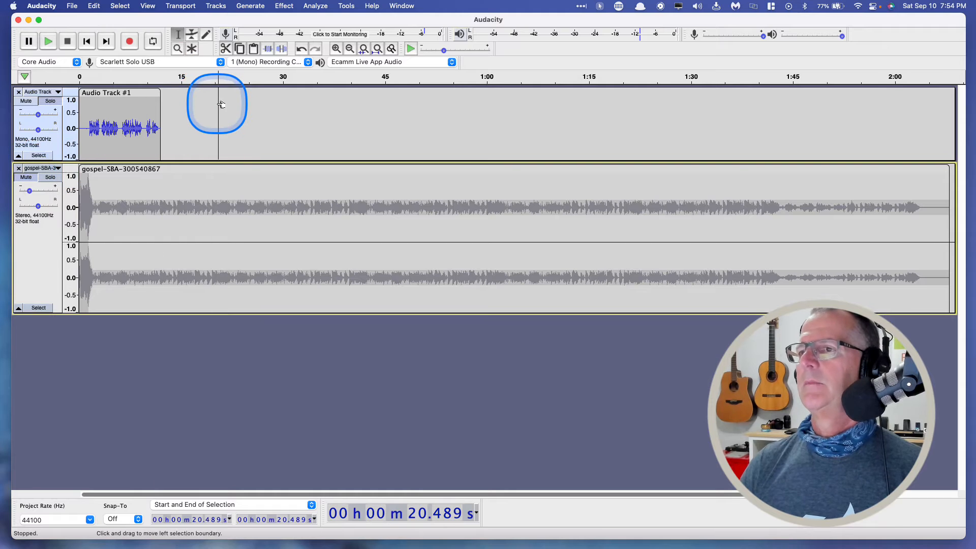
pyautogui.click(131, 42)
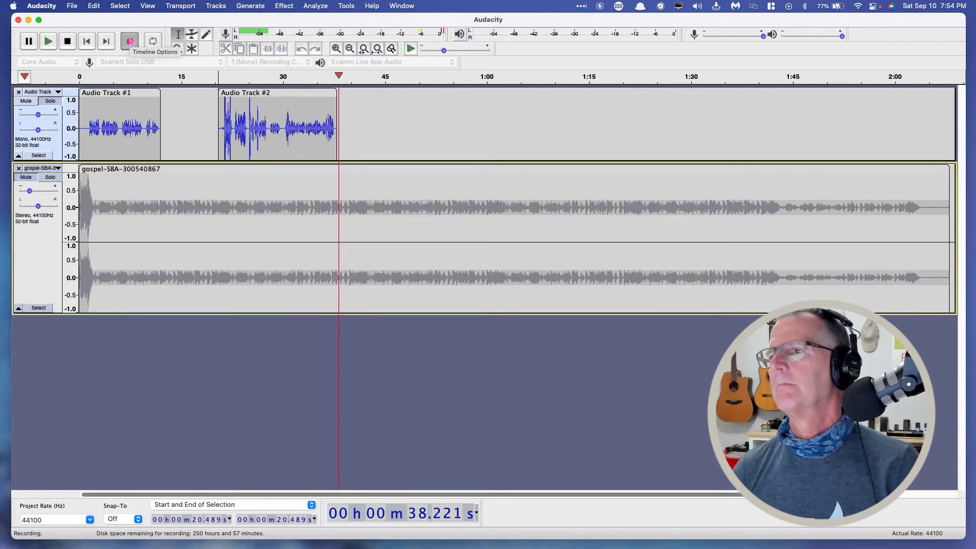
pyautogui.press('space')
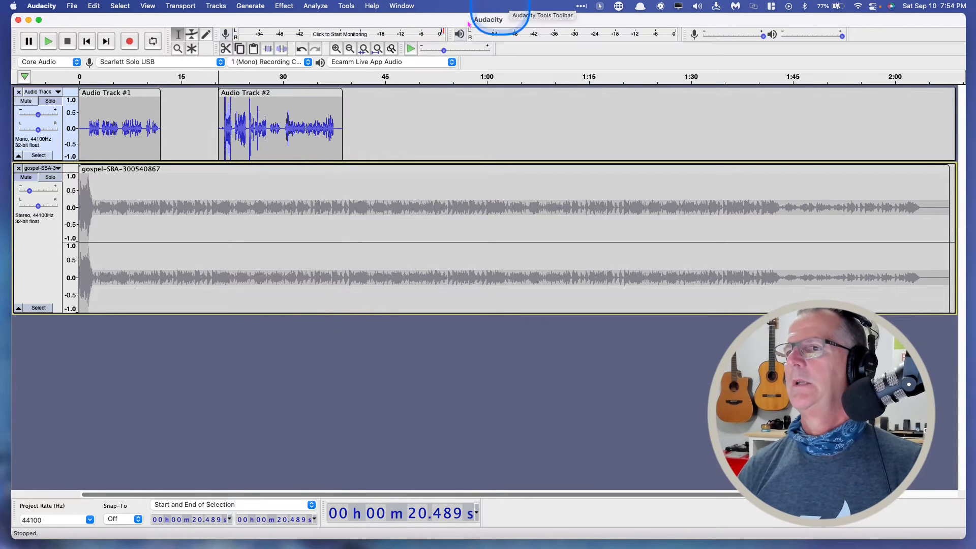
# Step: Play the start of the second voice clip and examine its waveform up close to judge the volume peaks
pyautogui.click(214, 106)
pyautogui.press('space')
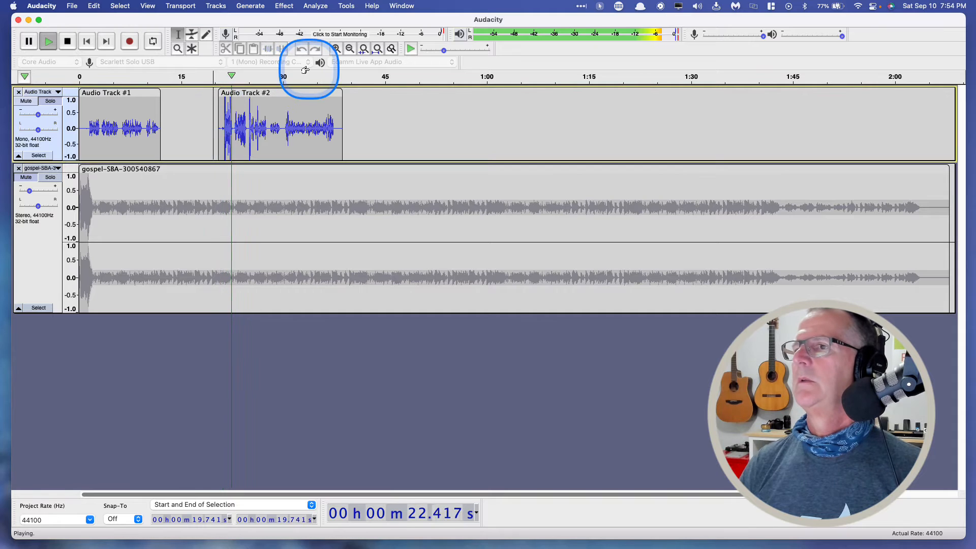
pyautogui.click(336, 48)
pyautogui.click(336, 48)
pyautogui.click(336, 49)
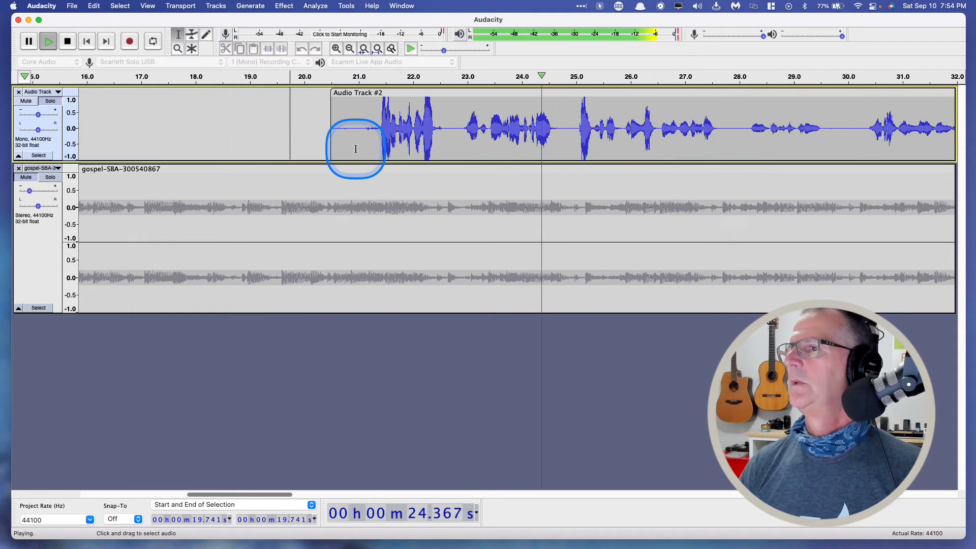
pyautogui.click(364, 120)
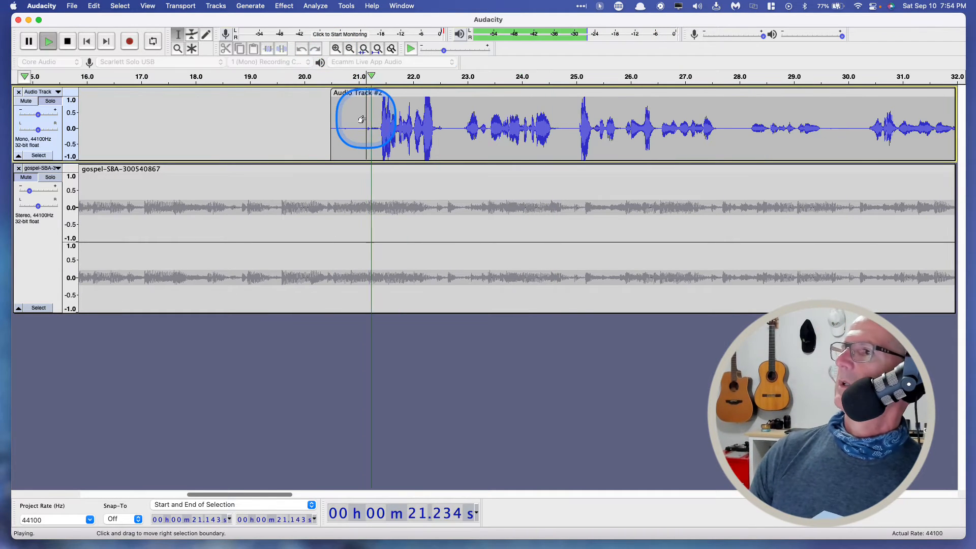
pyautogui.press('space')
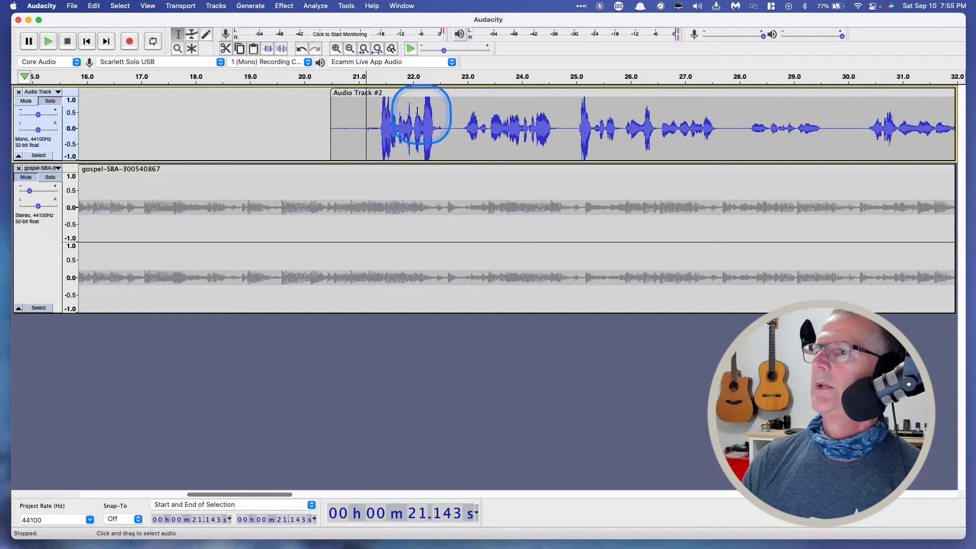
# Step: Compress the entire second voice clip with a -18 dB threshold, -80 dB noise floor, 4:1 ratio, 0.10-second attack and 1.0-second release
pyautogui.doubleClick(392, 105)
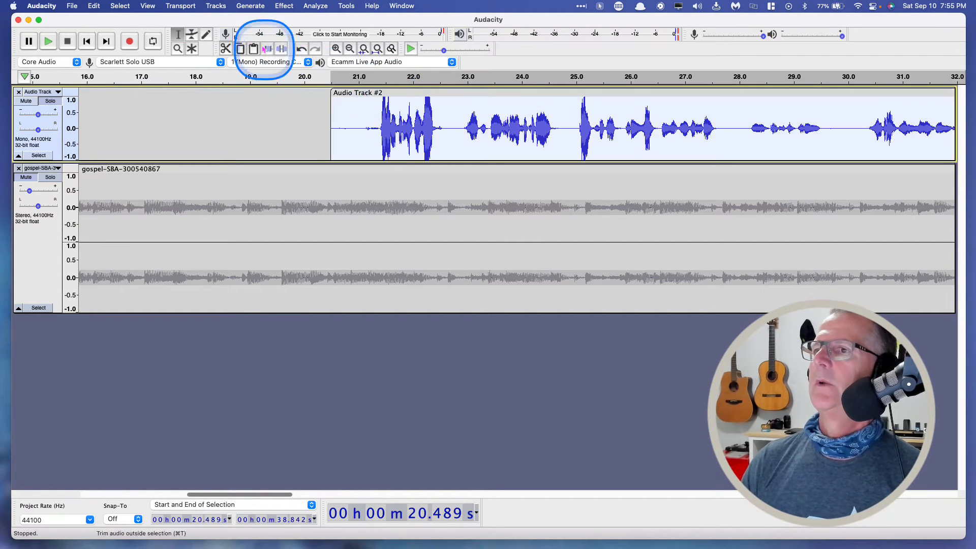
pyautogui.click(280, 8)
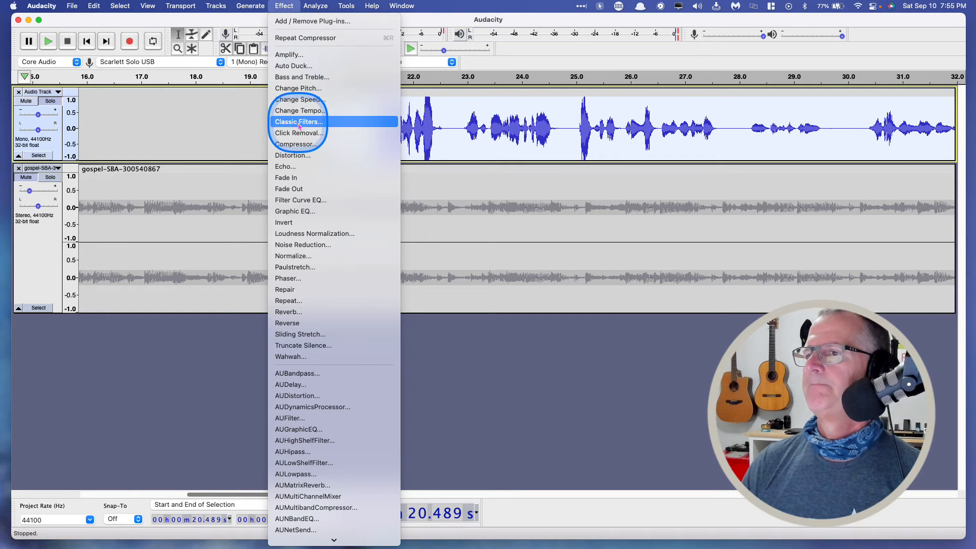
pyautogui.click(297, 146)
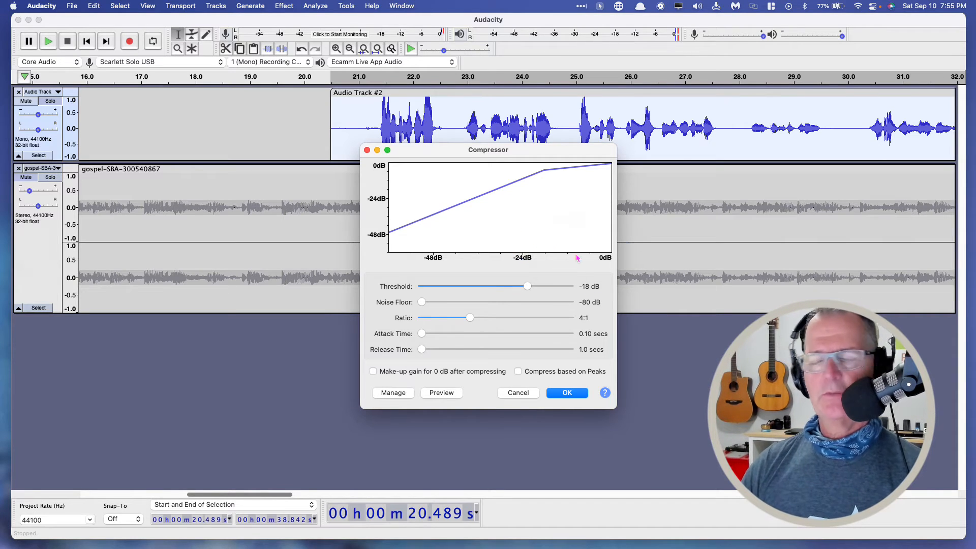
pyautogui.click(567, 392)
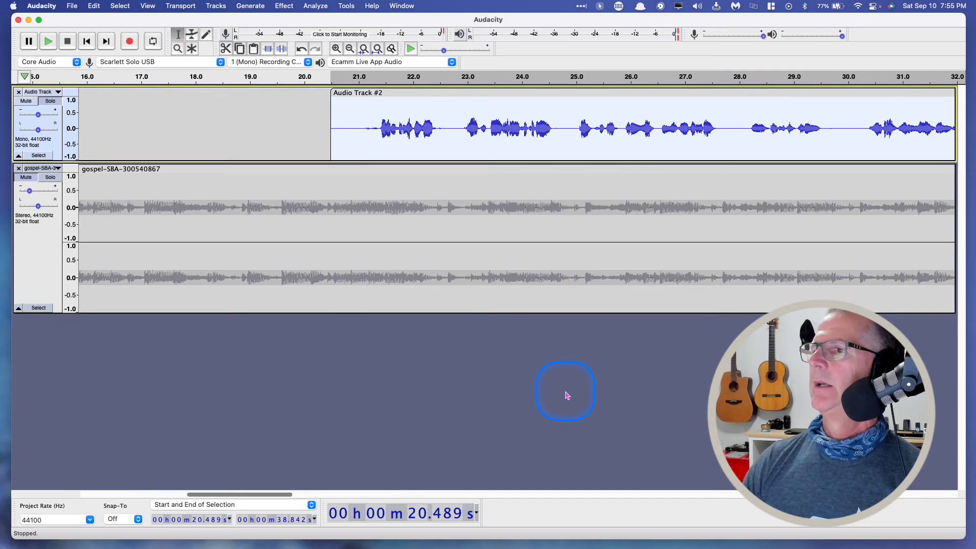
# Step: Play the compressed second voice clip from about 21.2 seconds to check its levels, and view the whole project
pyautogui.click(368, 118)
pyautogui.press('space')
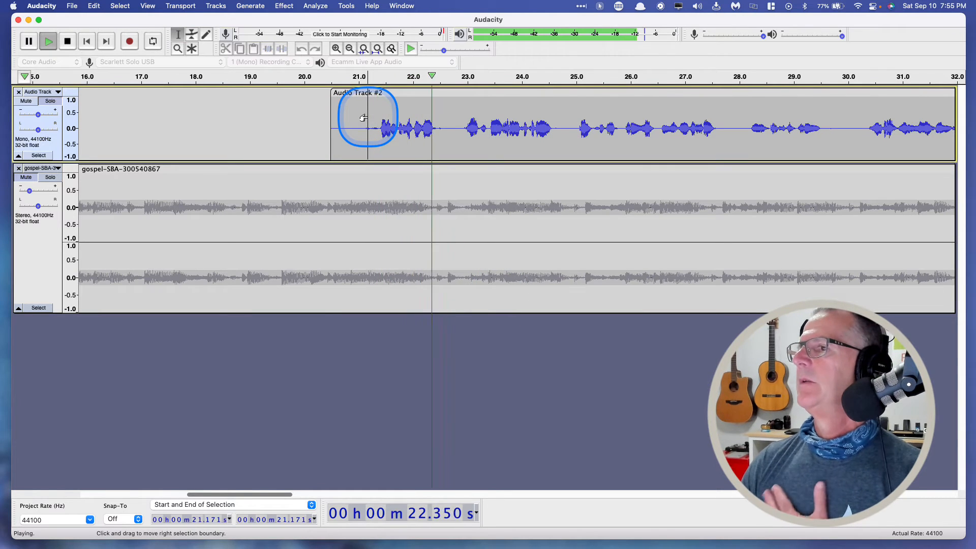
pyautogui.press('space')
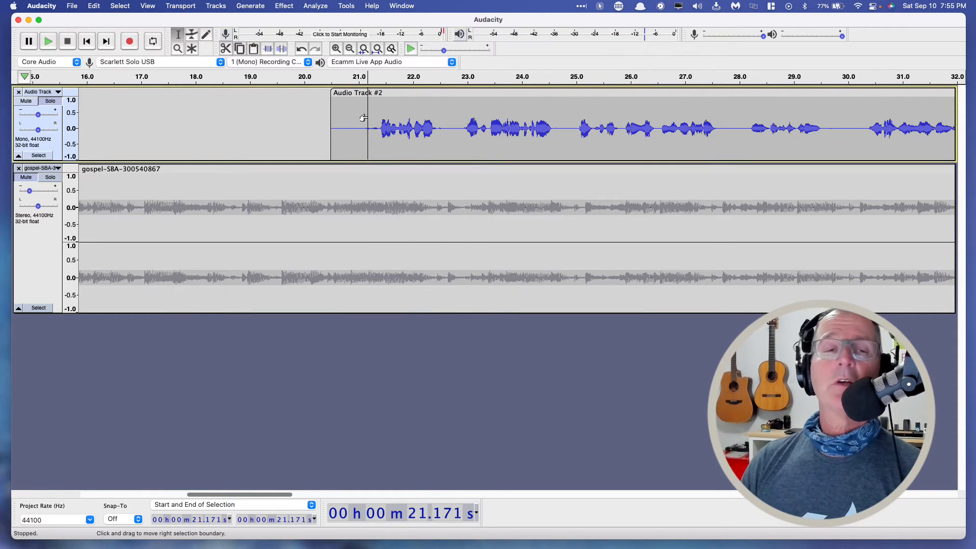
pyautogui.press('space')
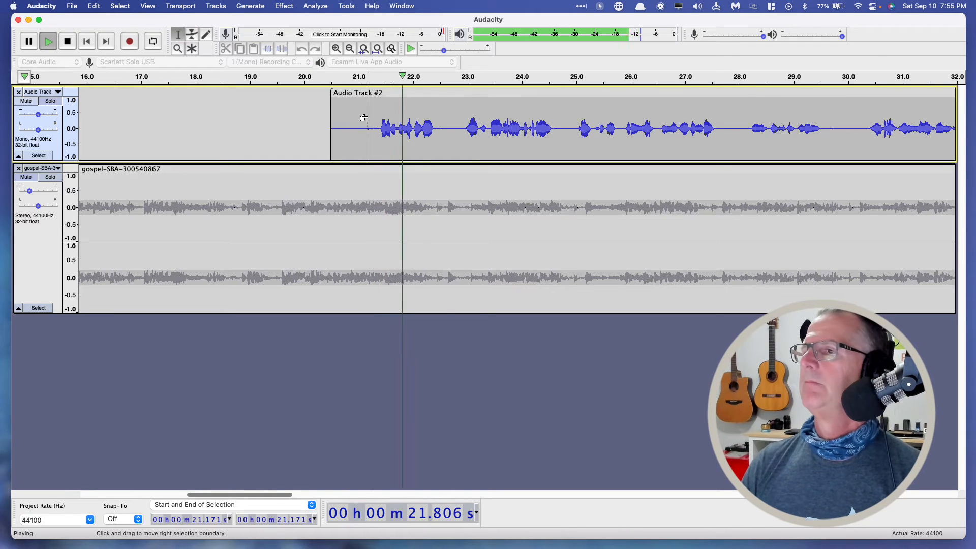
pyautogui.click(349, 49)
pyautogui.click(350, 49)
pyautogui.click(350, 49)
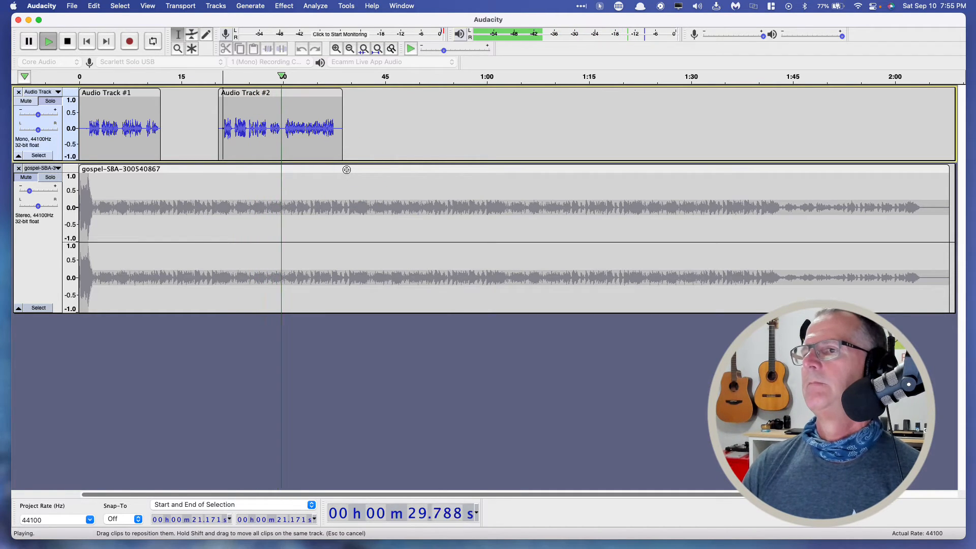
pyautogui.press('space')
pyautogui.click(241, 94)
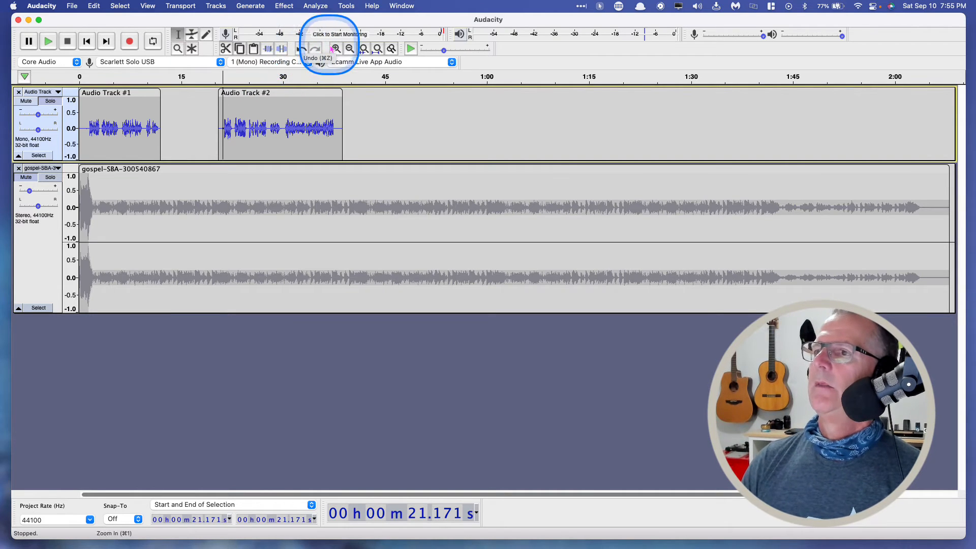
# Step: Undo the compression of the second voice clip and select that whole clip on the voice track
pyautogui.click(301, 49)
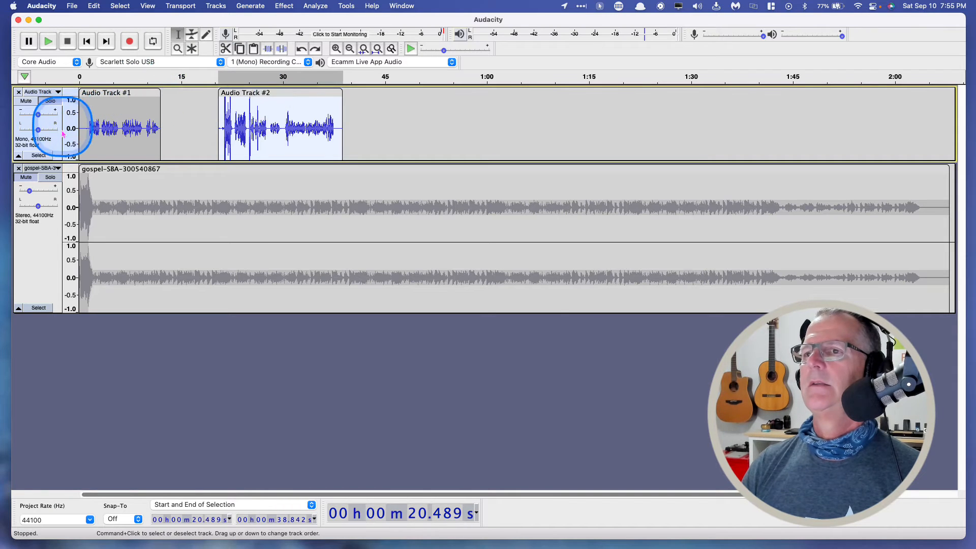
pyautogui.click(38, 156)
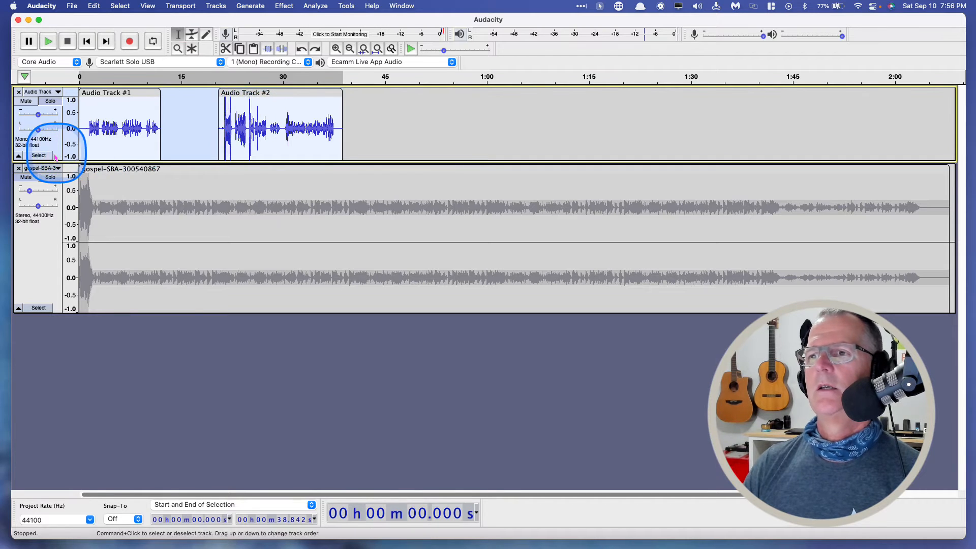
pyautogui.click(202, 127)
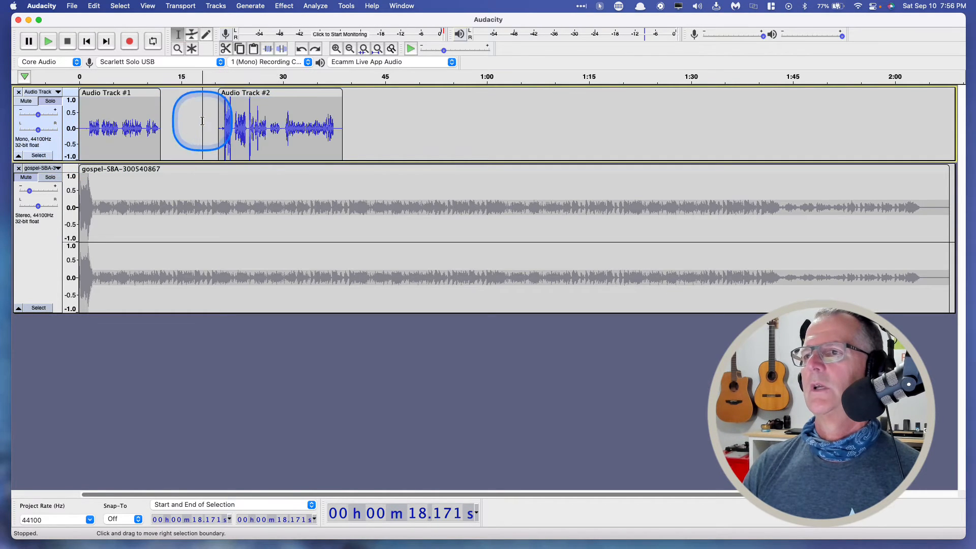
pyautogui.click(273, 91)
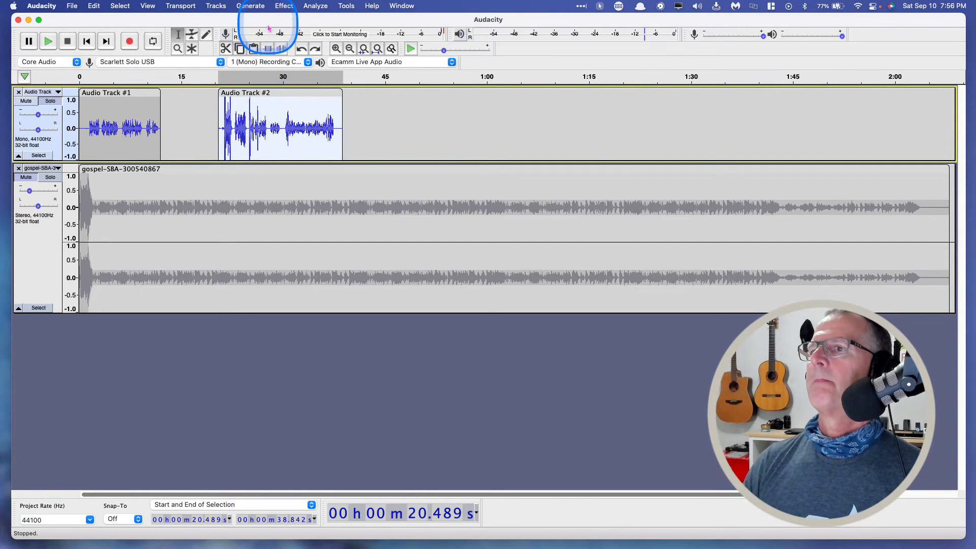
# Step: Try limiting the second voice clip with a Soft Limit at -4 dB, a 10 ms hold and no make-up gain
pyautogui.click(284, 5)
pyautogui.scroll(-15, 297, 204)
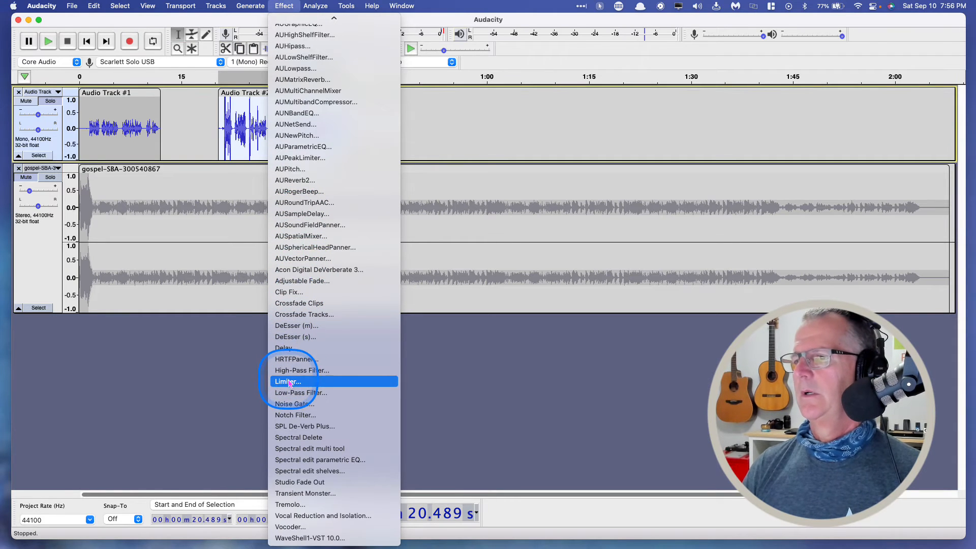
pyautogui.click(289, 381)
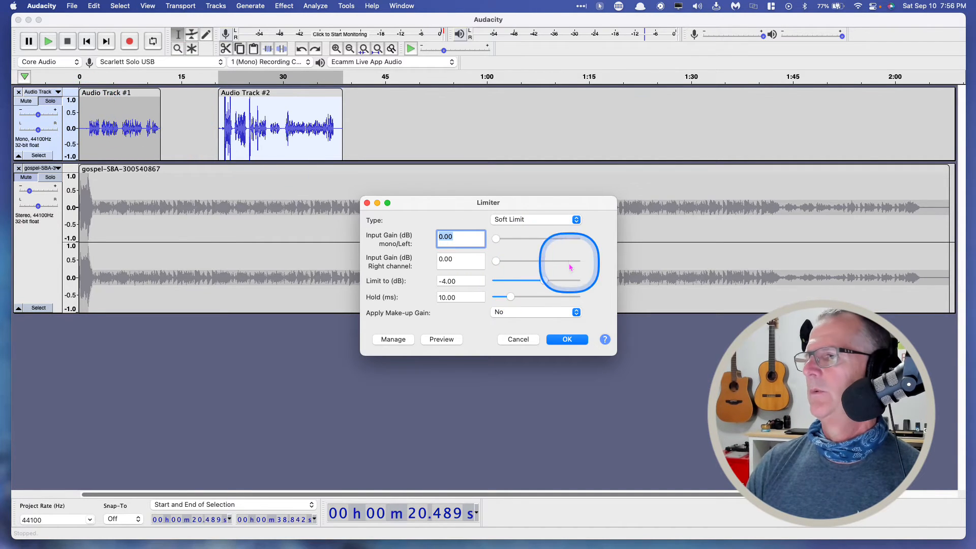
pyautogui.click(567, 339)
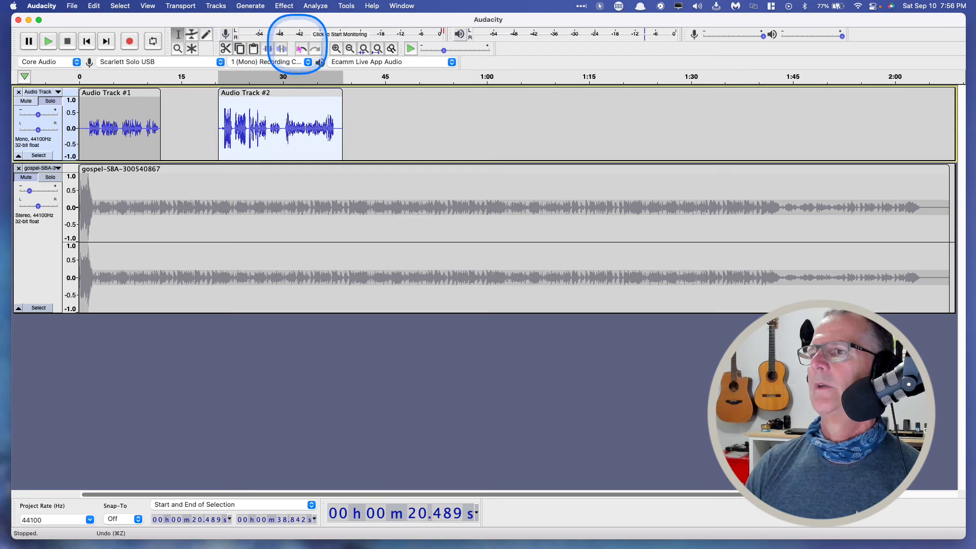
# Step: Undo that limiting and apply a Soft Limit at -10 dB with a 10 ms hold and no make-up gain to the second voice clip
pyautogui.click(282, 6)
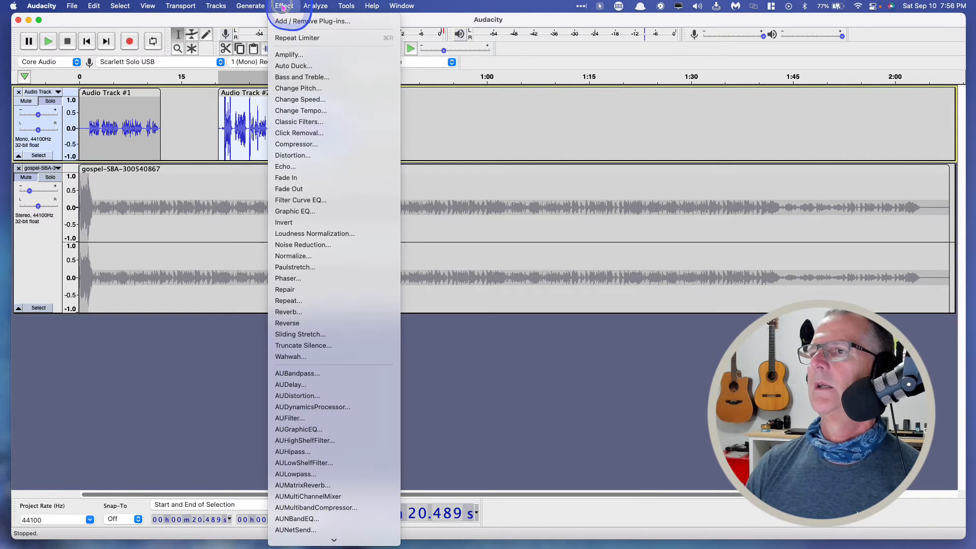
pyautogui.scroll(-10, 312, 196)
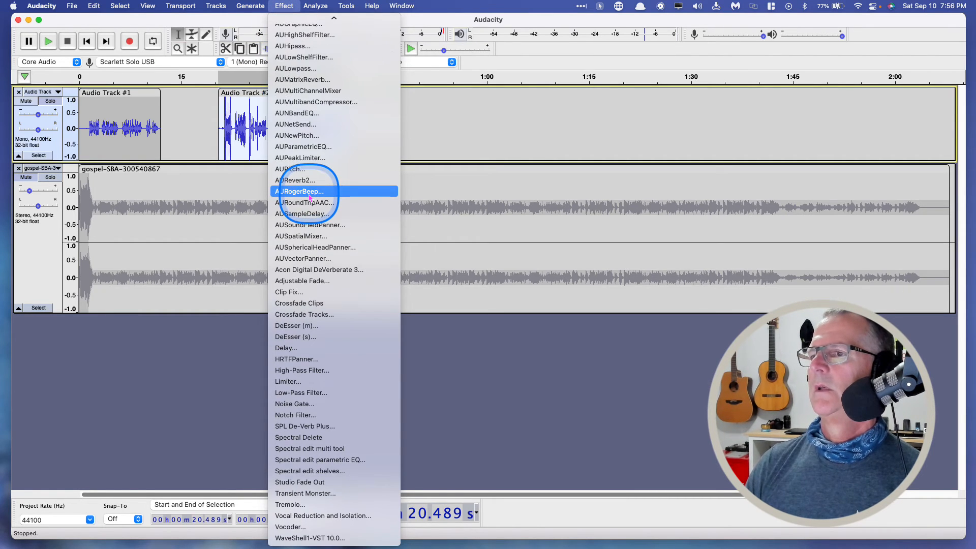
pyautogui.click(287, 382)
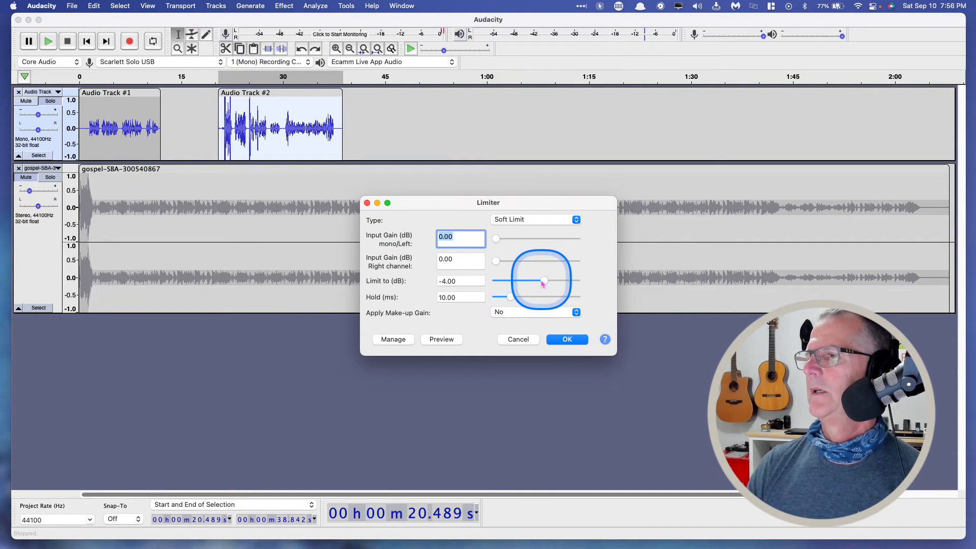
pyautogui.moveTo(543, 281); pyautogui.dragTo(503, 280)
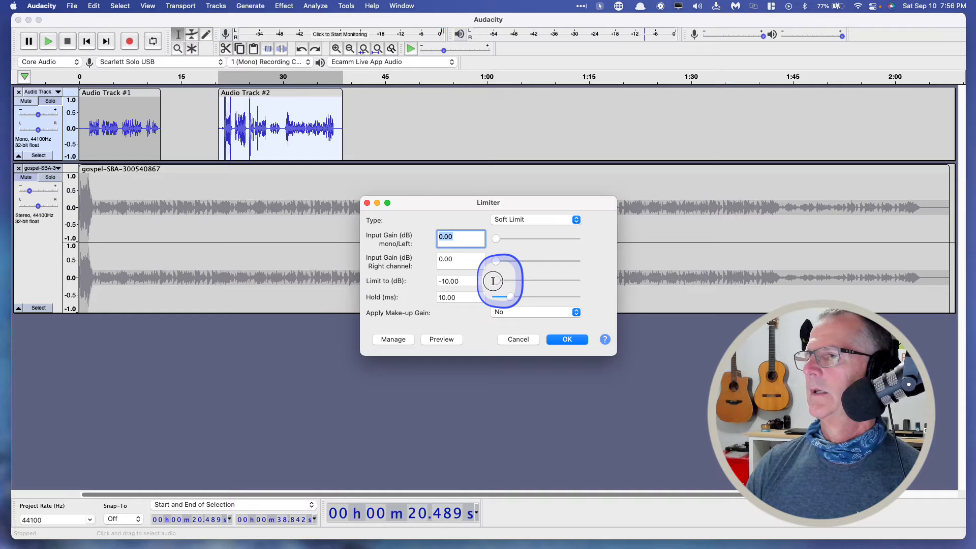
pyautogui.click(566, 339)
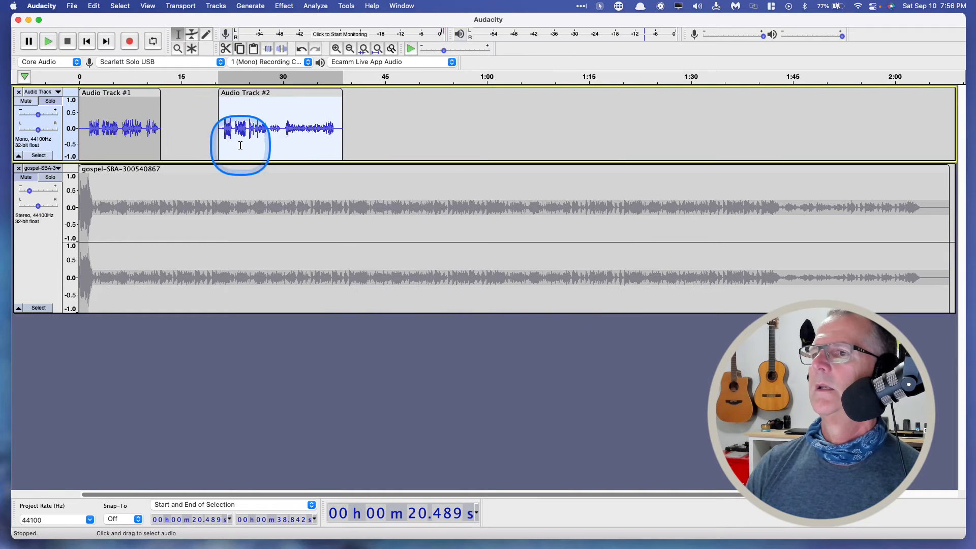
# Step: Play the limited second voice clip from about 19.4 seconds to check its levels
pyautogui.click(211, 110)
pyautogui.press('space')
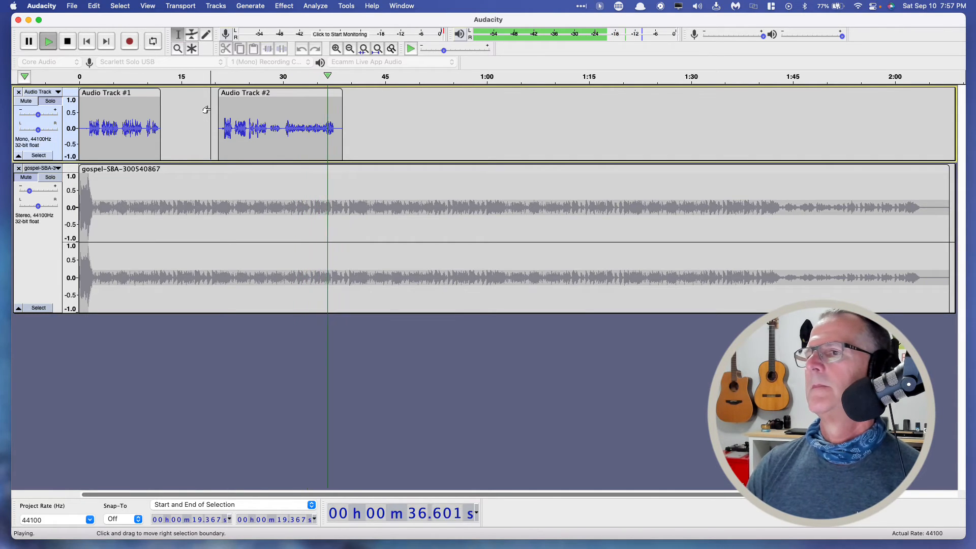
pyautogui.press('space')
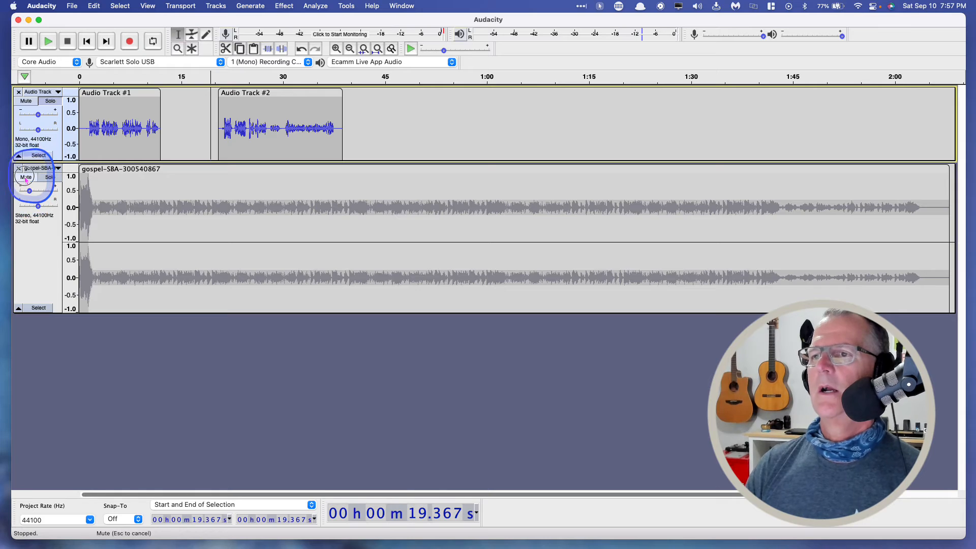
# Step: Make the gospel music audible again and raise its volume envelope to about 0.7 between the voice clips, from about 12 to 21 seconds
pyautogui.click(33, 198)
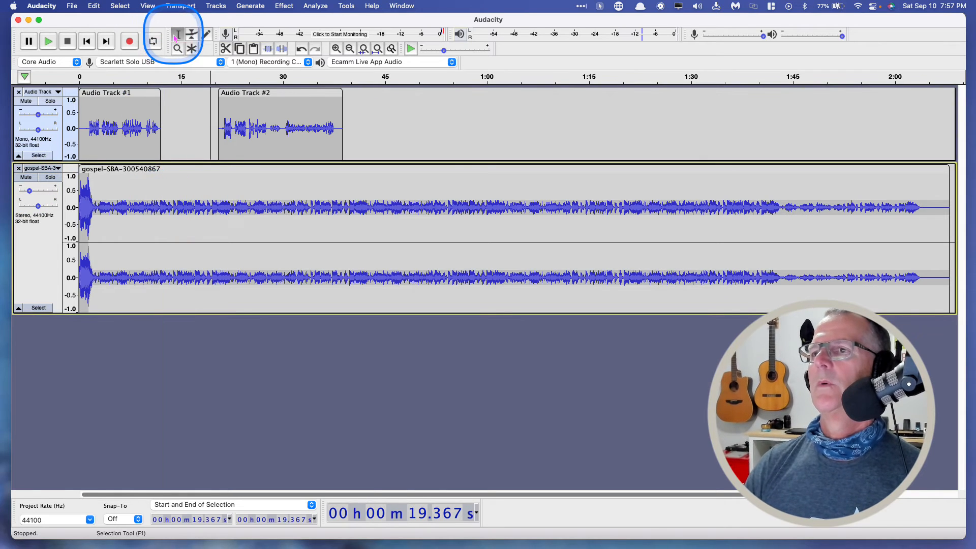
pyautogui.click(192, 34)
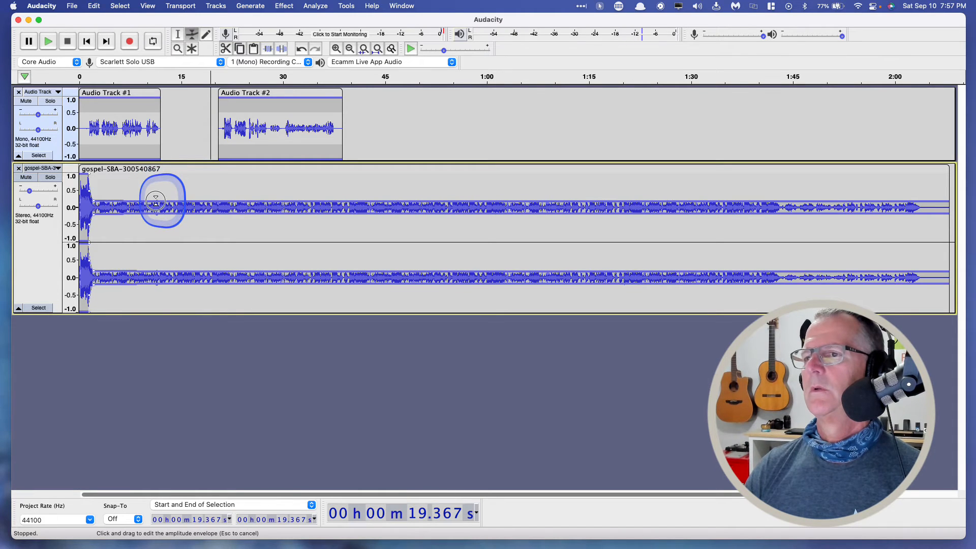
pyautogui.moveTo(160, 203); pyautogui.dragTo(172, 181)
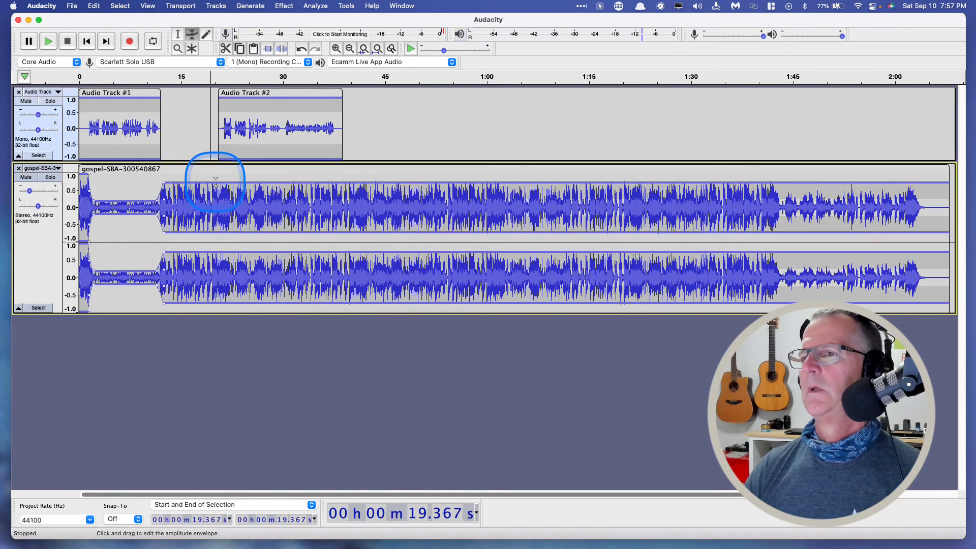
pyautogui.click(220, 182)
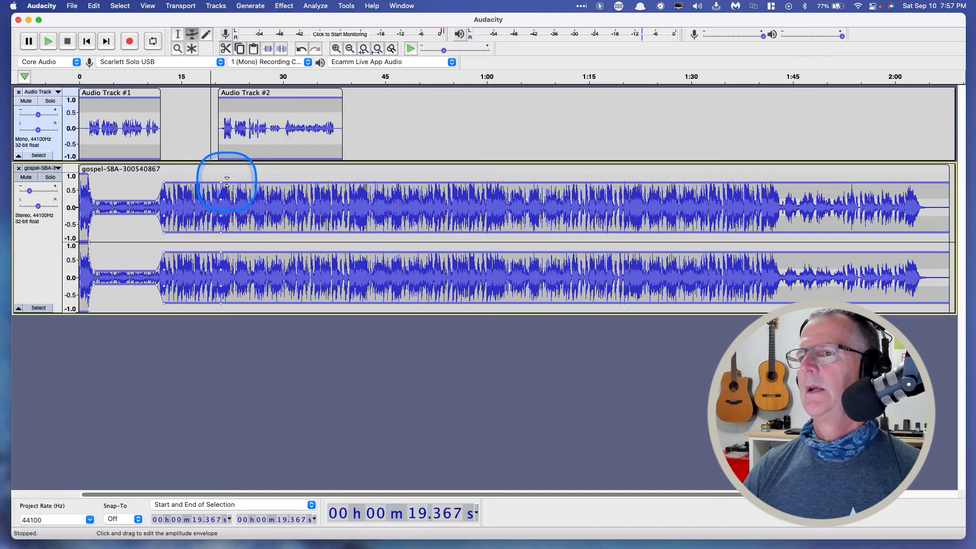
pyautogui.moveTo(226, 185); pyautogui.dragTo(226, 200)
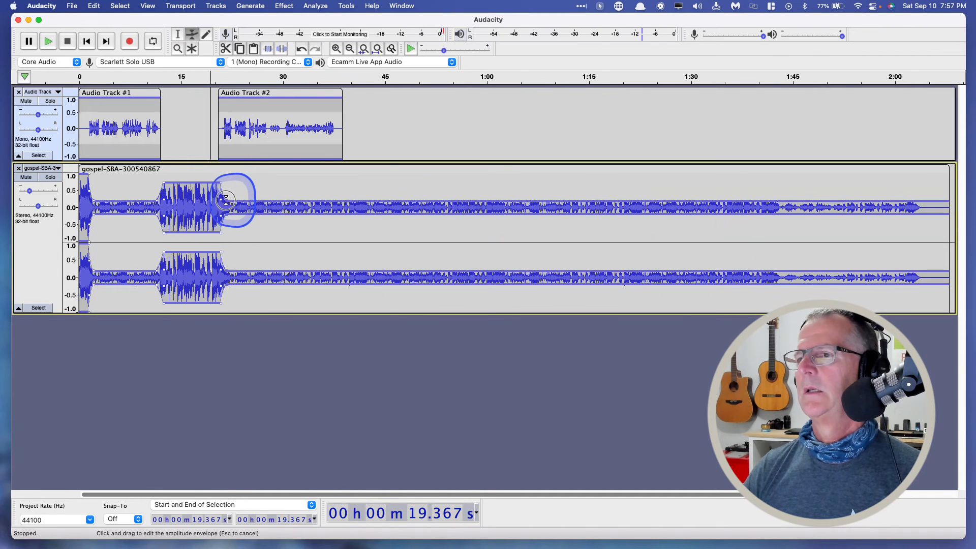
# Step: Play the mix from about 8.8 seconds to hear the music swell between the voice clips and fade under the second one
pyautogui.click(86, 41)
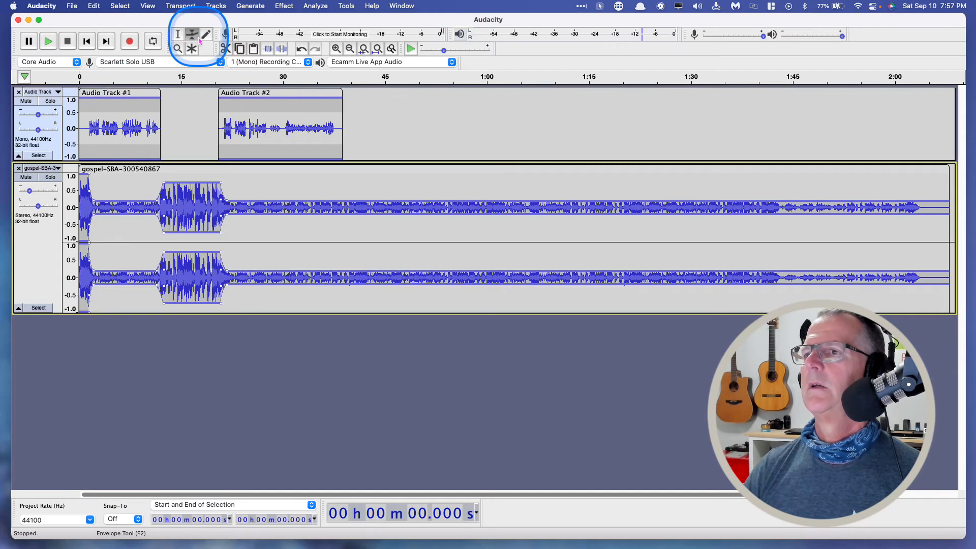
pyautogui.click(178, 34)
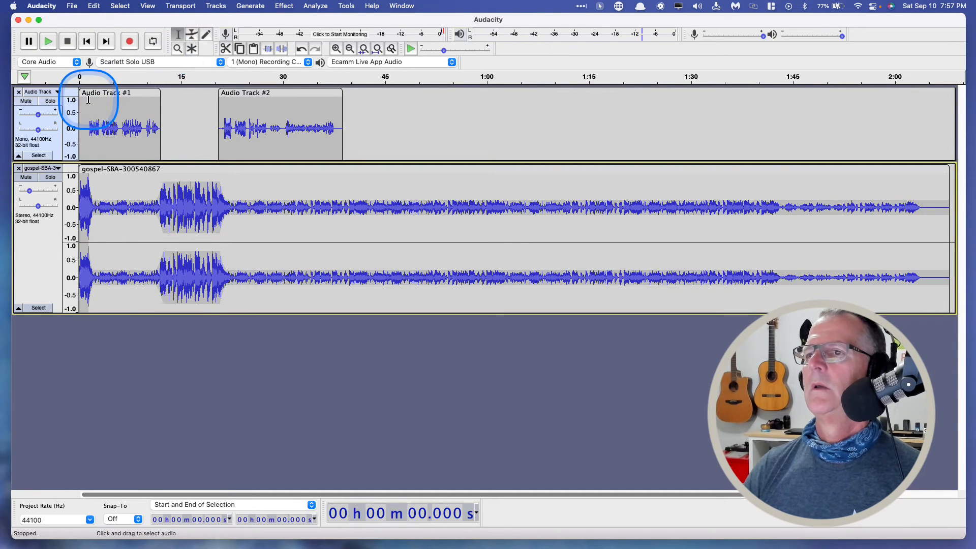
pyautogui.click(139, 105)
pyautogui.press('space')
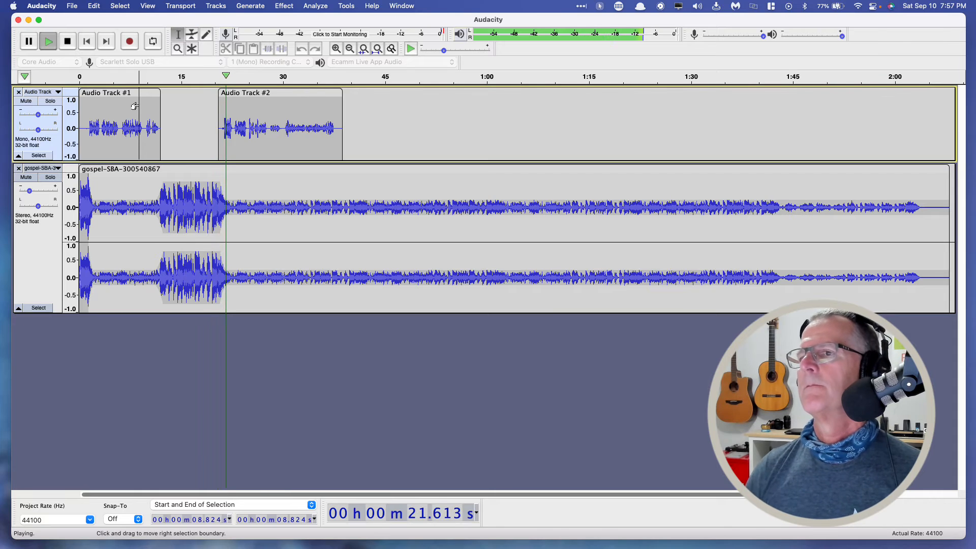
pyautogui.press('space')
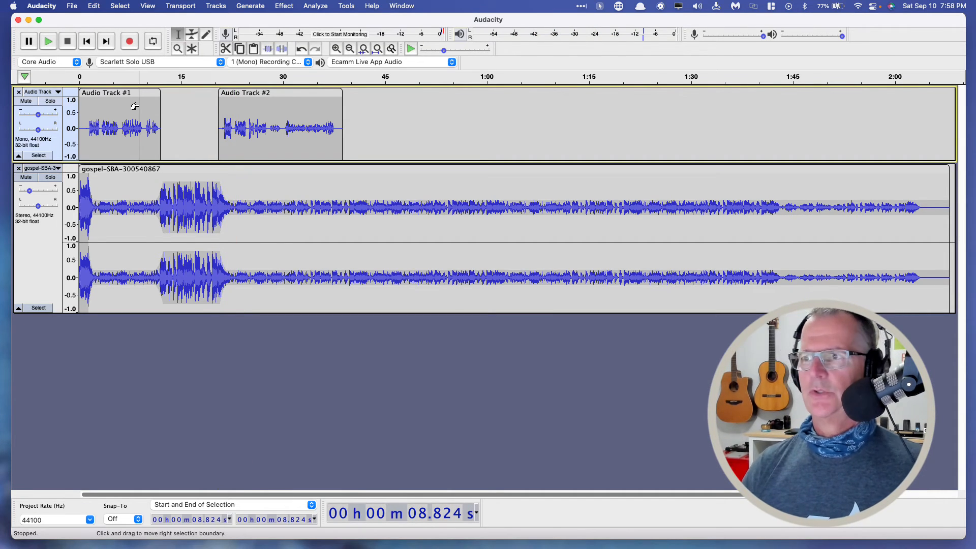
# Step: Play the music's fade into the second voice clip from about 19.5 seconds to judge the clip's timing
pyautogui.click(211, 110)
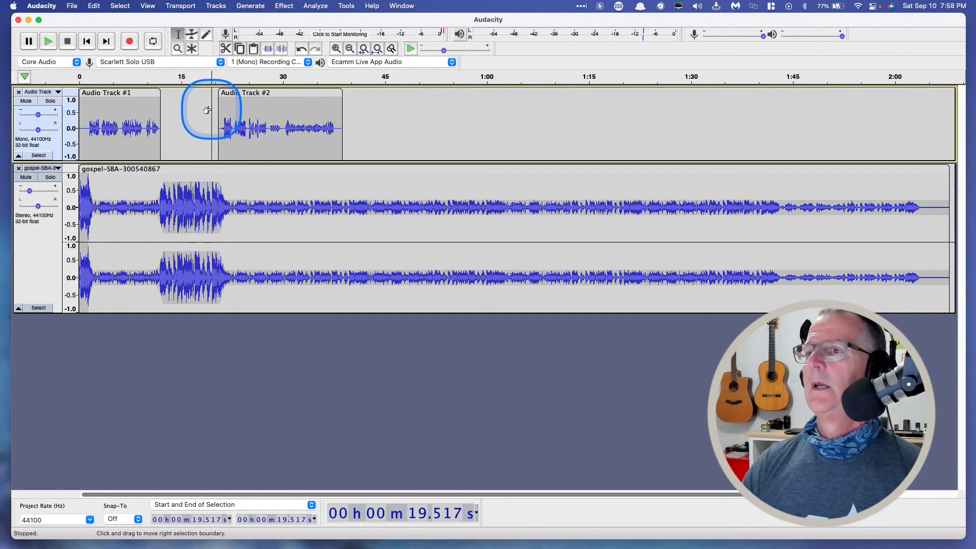
pyautogui.moveTo(226, 93)
pyautogui.mouseDown()
pyautogui.moveTo(240, 94)
pyautogui.moveTo(218, 93)
pyautogui.moveTo(227, 92)
pyautogui.mouseUp()
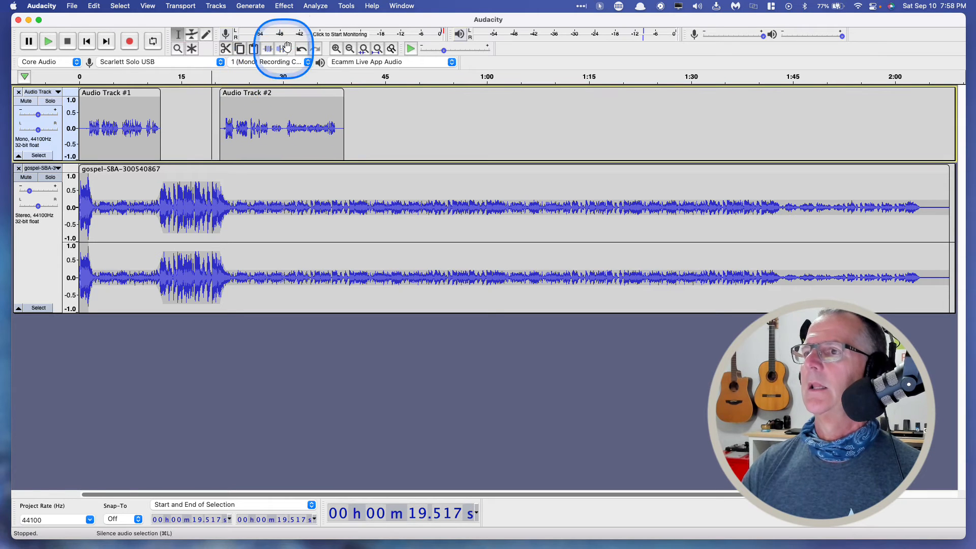
pyautogui.press('space')
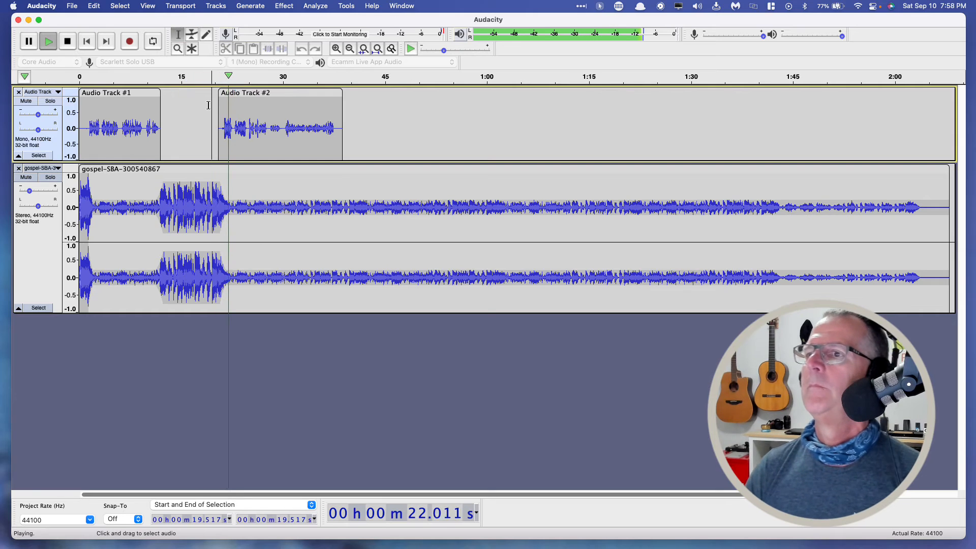
pyautogui.press('space')
# Step: Move the second voice clip slightly earlier, to start at about 20.2 seconds, and play the transition from about 19.5 seconds
pyautogui.click(232, 92)
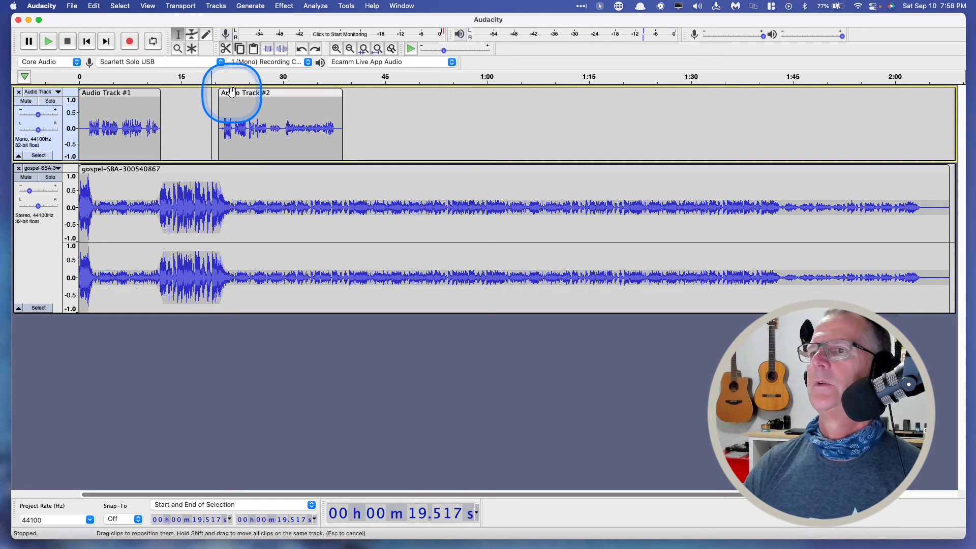
pyautogui.moveTo(232, 92); pyautogui.dragTo(230, 92)
pyautogui.press('space')
pyautogui.click(177, 123)
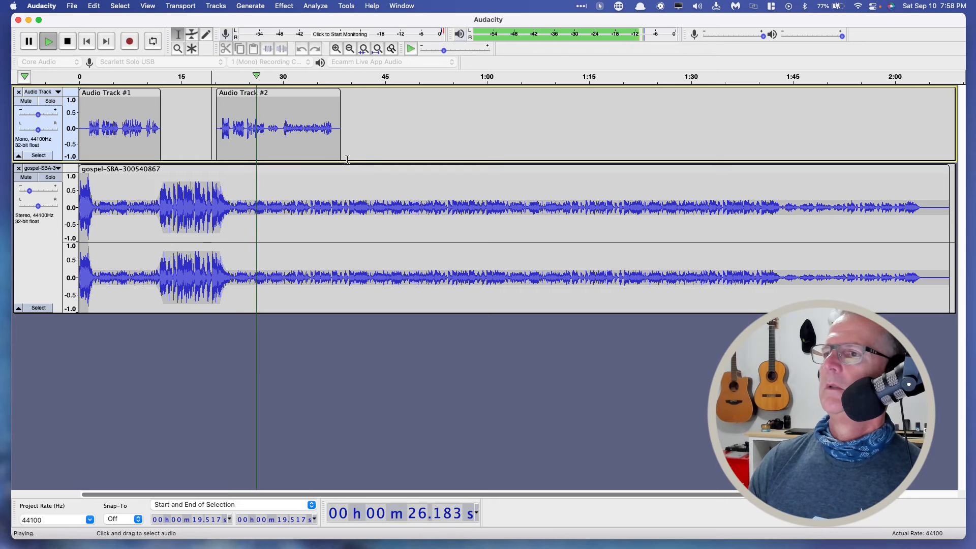
pyautogui.press('space')
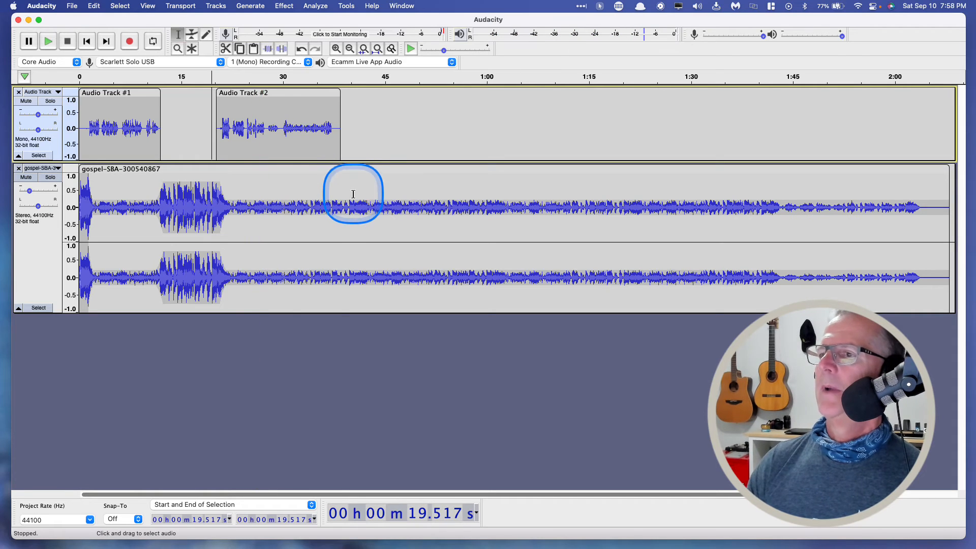
# Step: Raise the gospel music's volume envelope to about 0.7 from the end of the second voice clip, at about 39 seconds, onward
pyautogui.click(197, 35)
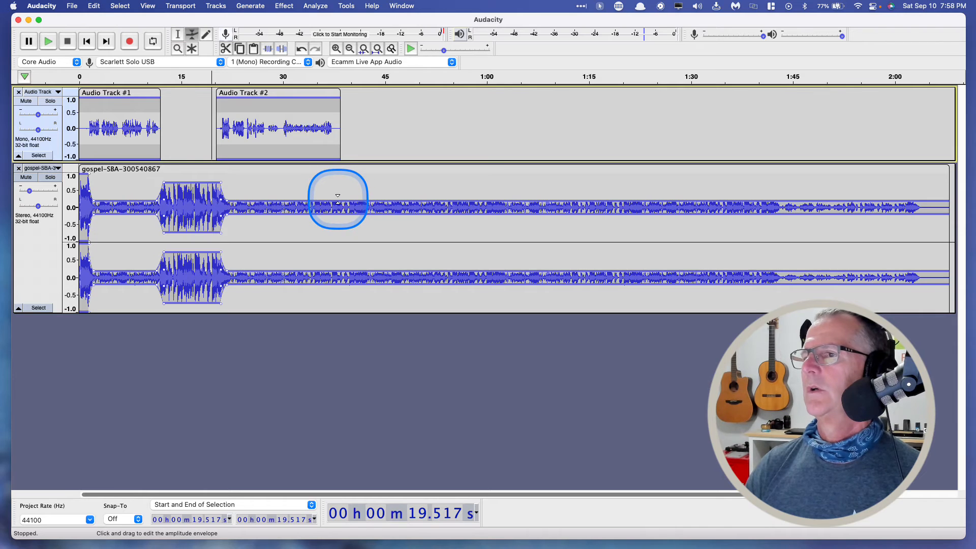
pyautogui.click(338, 200)
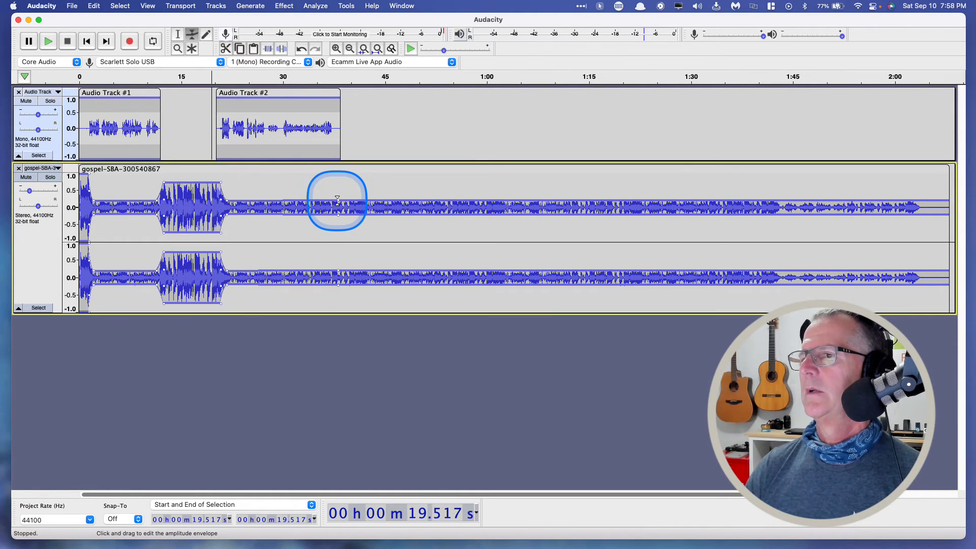
pyautogui.moveTo(337, 200); pyautogui.dragTo(344, 184)
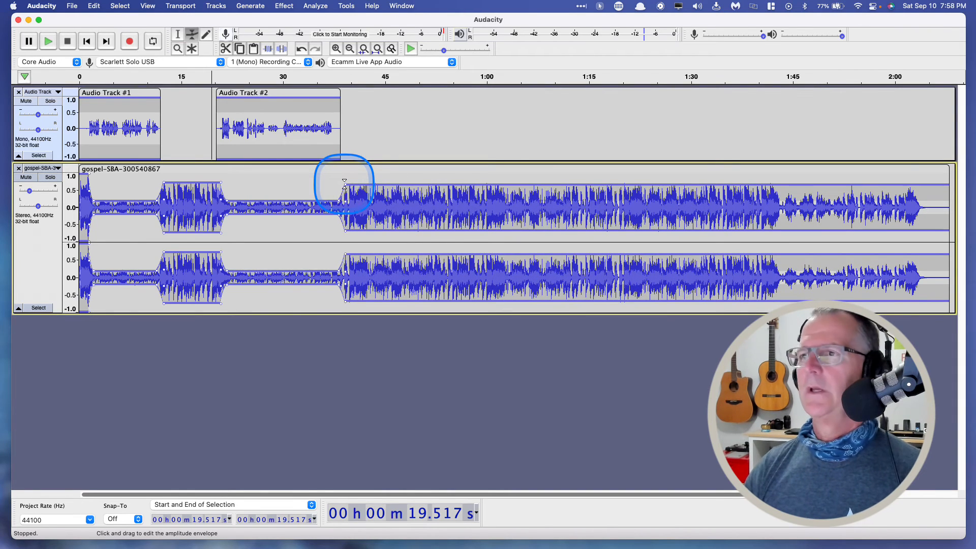
# Step: Play the end of the second voice clip from about 36.3 seconds to check how the music rises after it
pyautogui.click(178, 34)
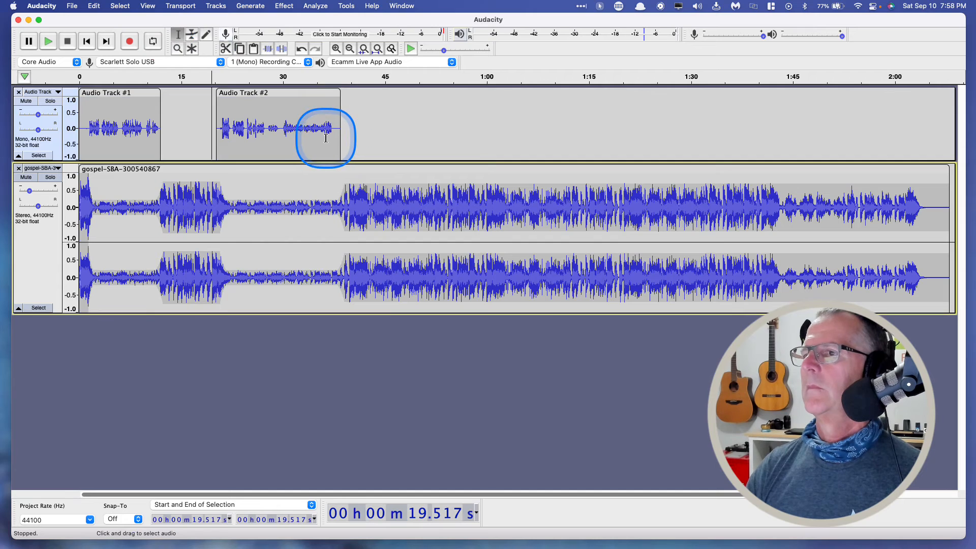
pyautogui.click(325, 138)
pyautogui.press('space')
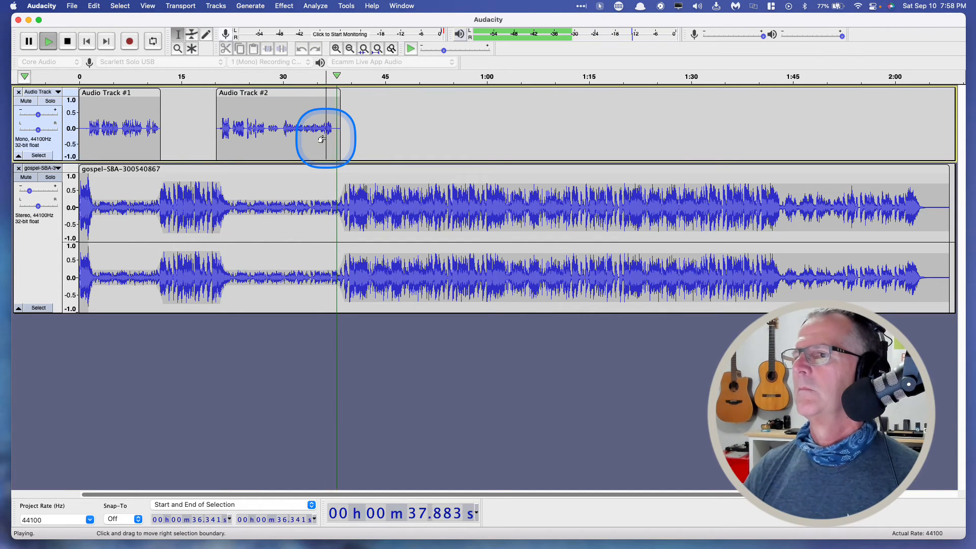
pyautogui.press('space')
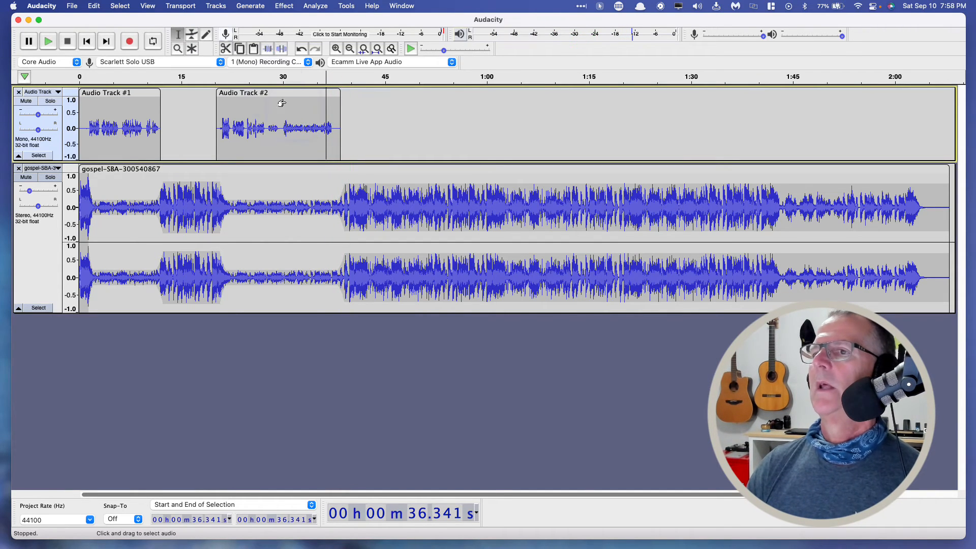
# Step: Shift the end of the gospel music's final envelope rise slightly earlier, to about 38.4 seconds at a level of about 0.7
pyautogui.click(191, 34)
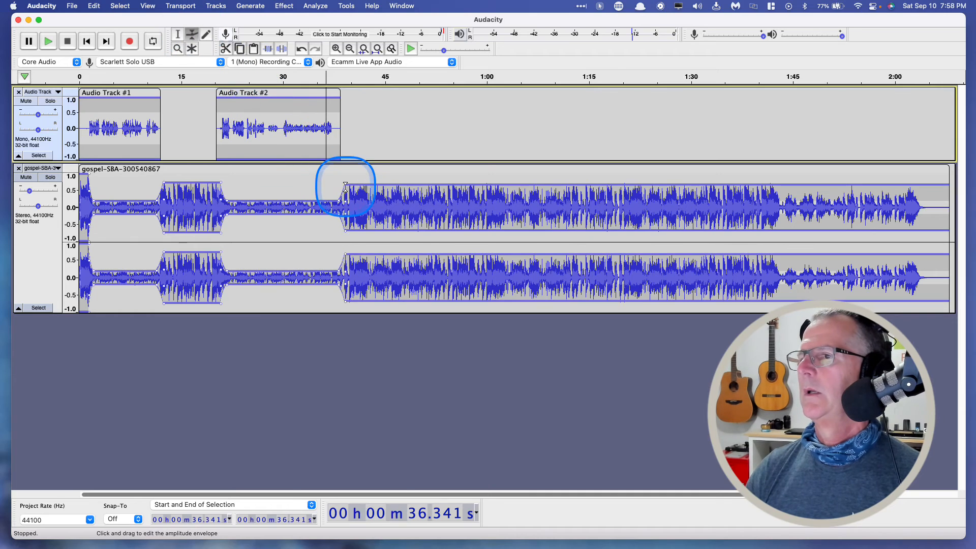
pyautogui.moveTo(345, 187); pyautogui.dragTo(334, 199)
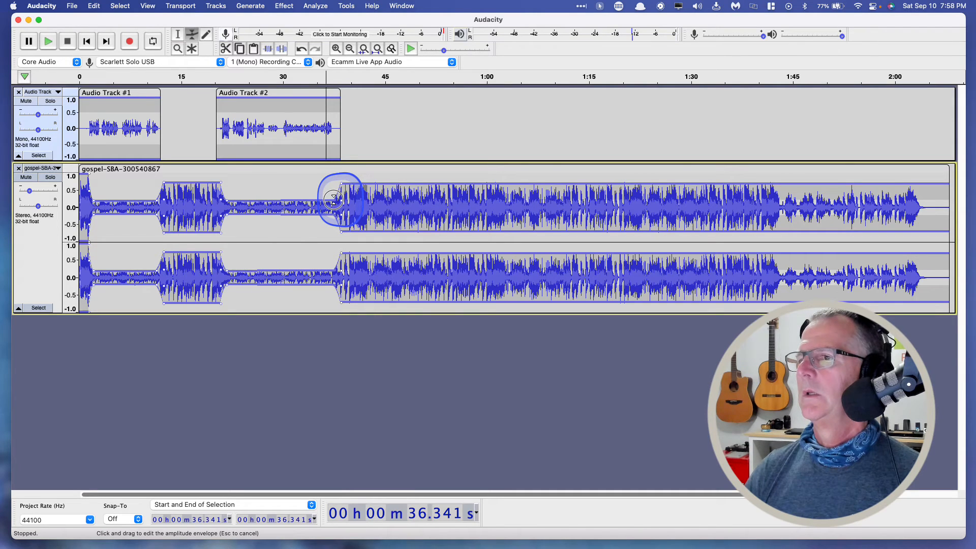
pyautogui.moveTo(334, 199); pyautogui.dragTo(334, 199)
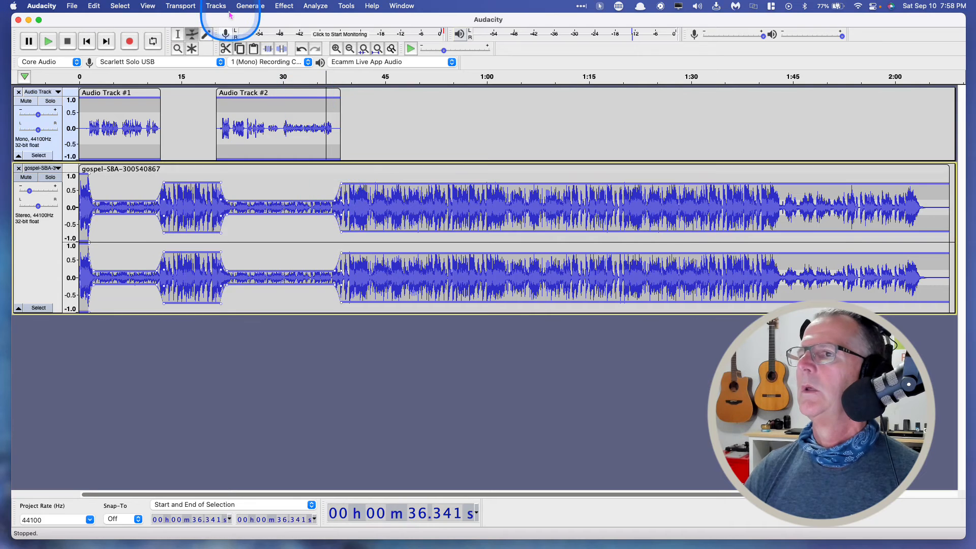
# Step: Play from about 35.1 seconds to check the music's earlier rise at the end of the second voice clip
pyautogui.click(178, 34)
pyautogui.click(319, 130)
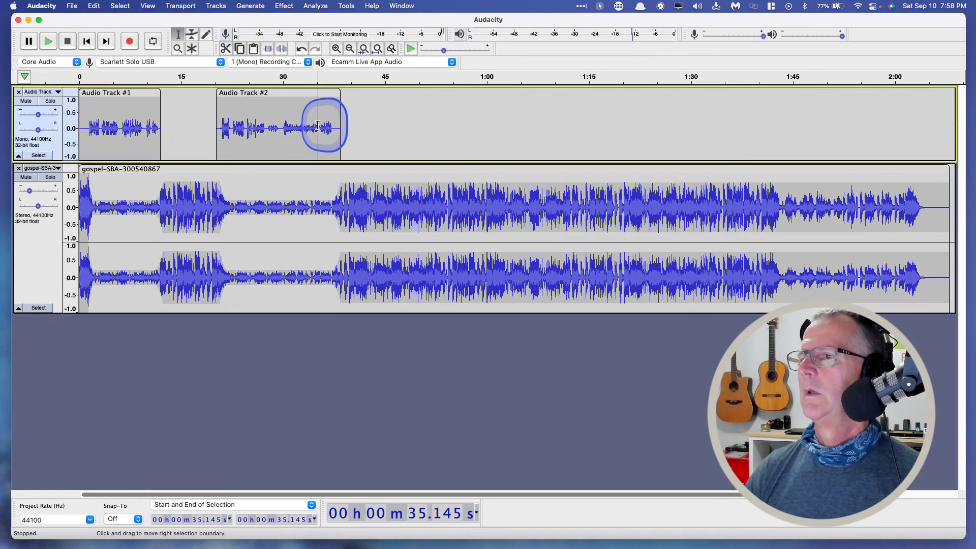
pyautogui.press('space')
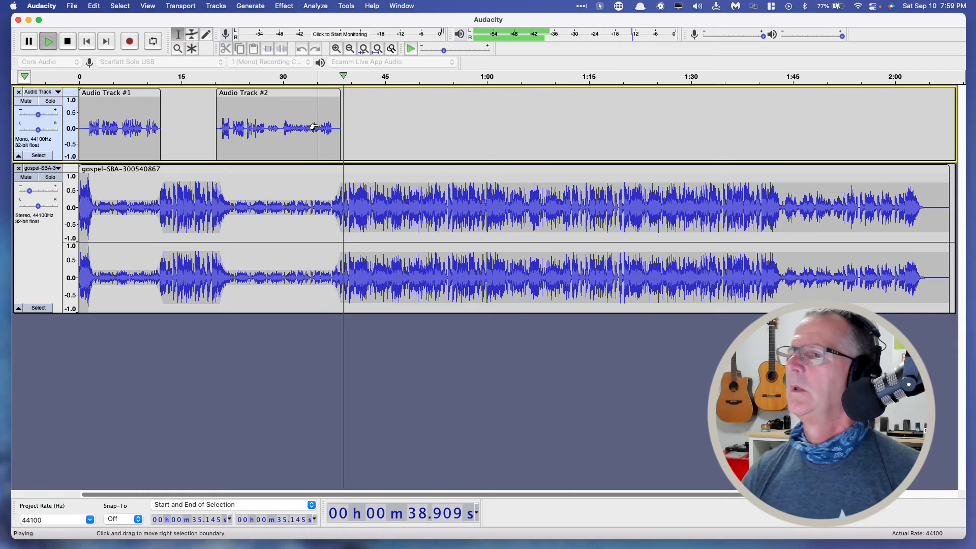
pyautogui.click(317, 180)
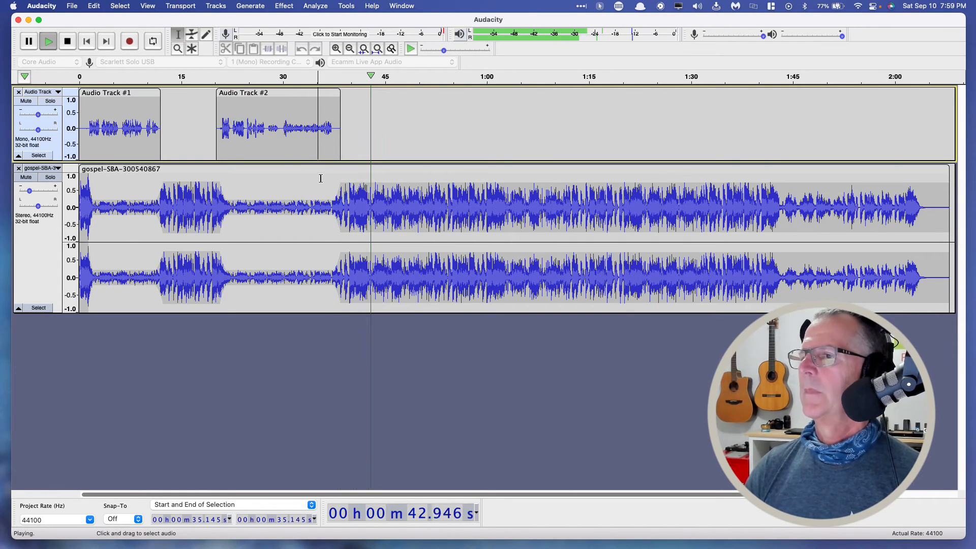
pyautogui.press('space')
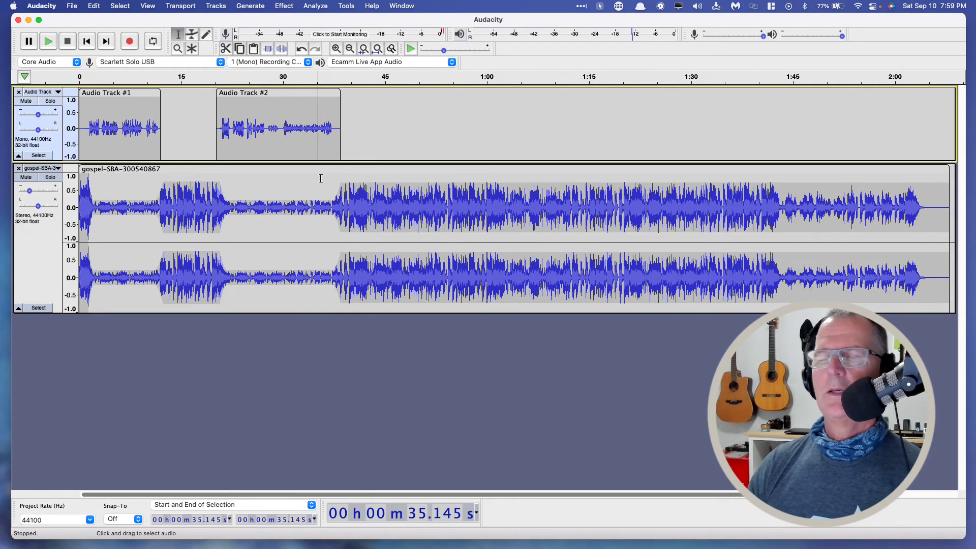
# Step: Play the gospel music's original ending from about 1:59.7 to hear how it finishes
pyautogui.click(893, 196)
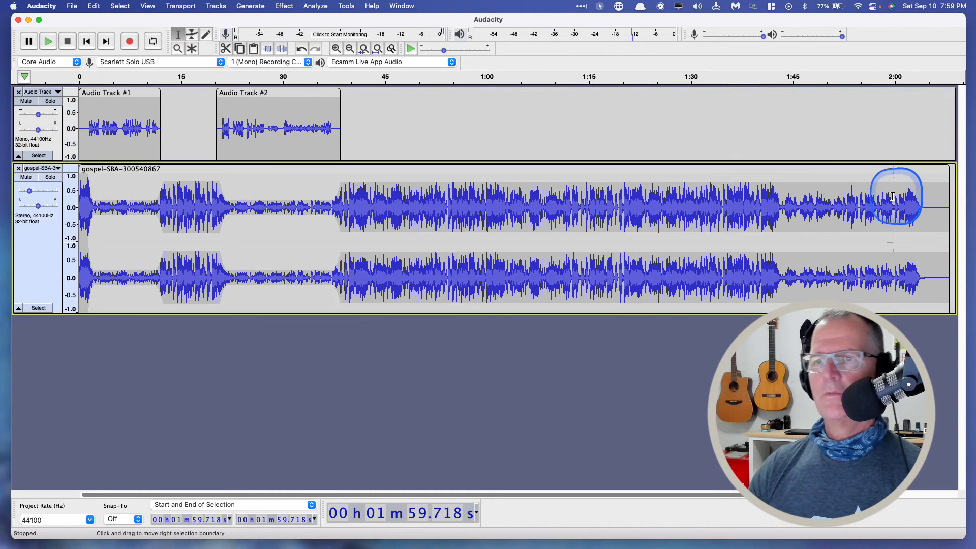
pyautogui.press('space')
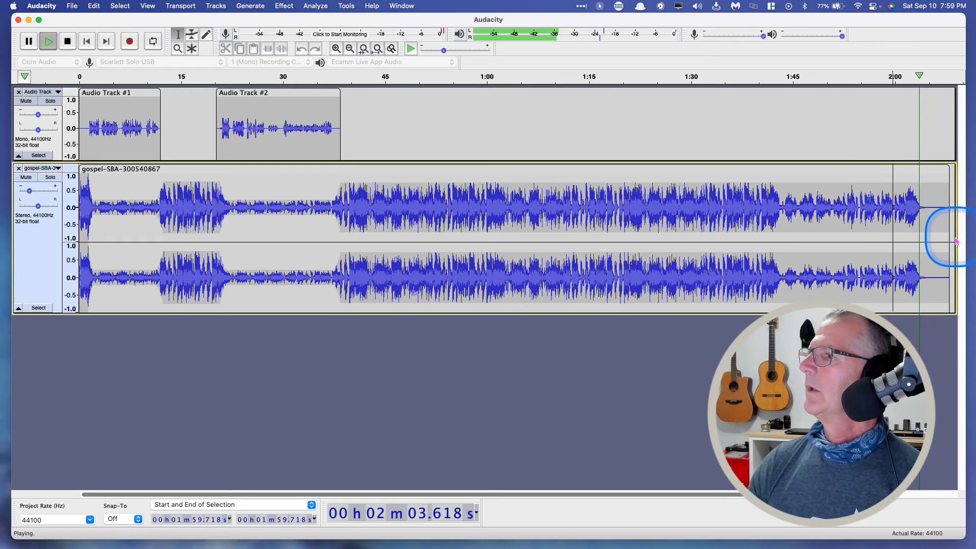
pyautogui.press('space')
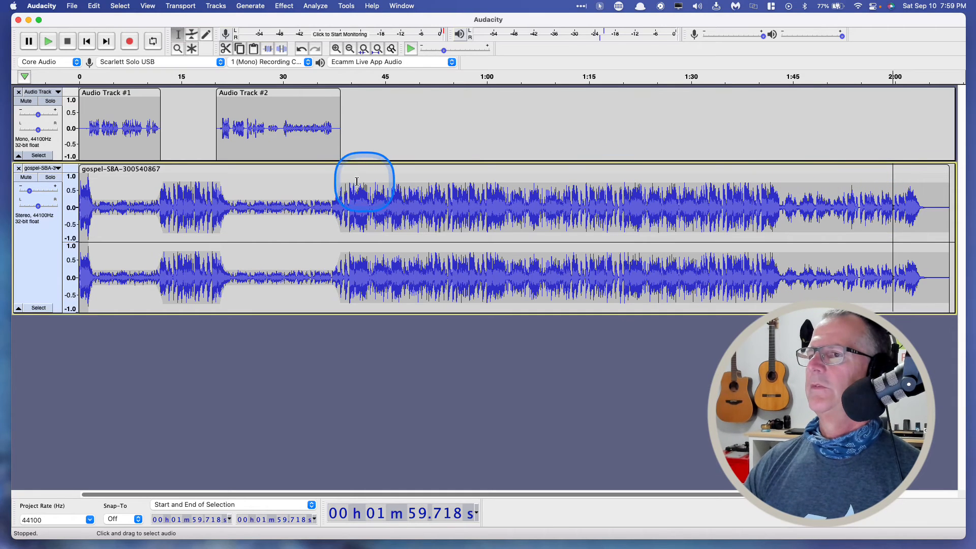
# Step: Compare the music after the second voice clip, from about 38.0 seconds, with its ending from about 2:00.7 to find matching cut points
pyautogui.click(338, 187)
pyautogui.press('space')
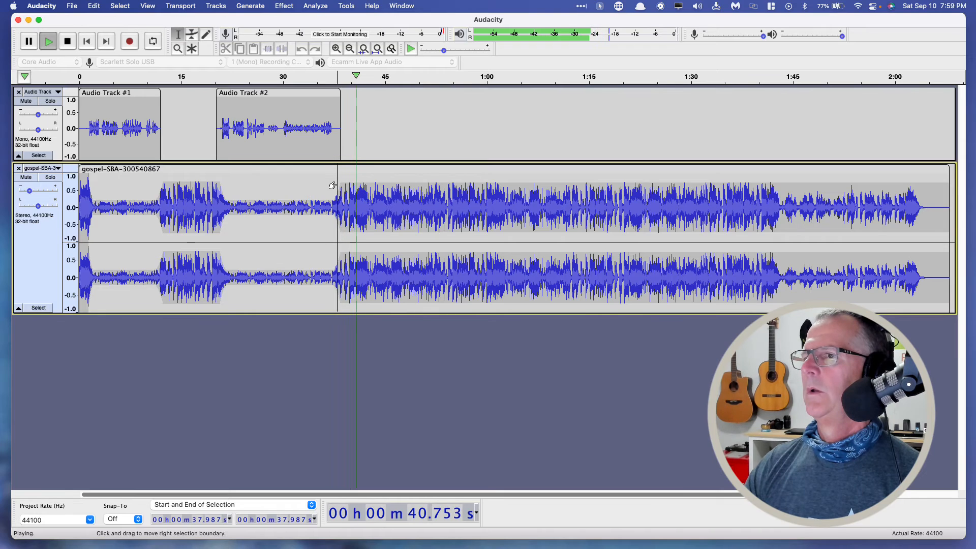
pyautogui.press('space')
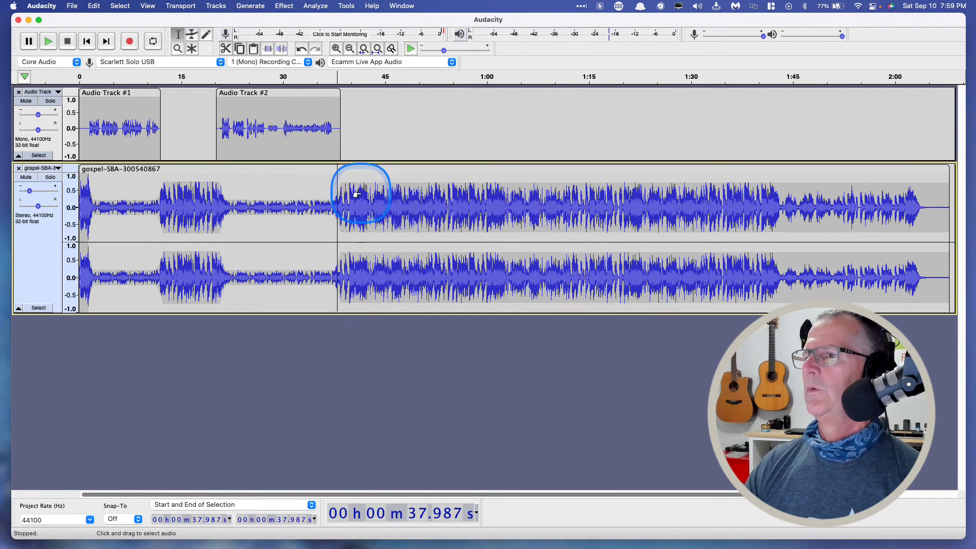
pyautogui.click(900, 196)
pyautogui.press('space')
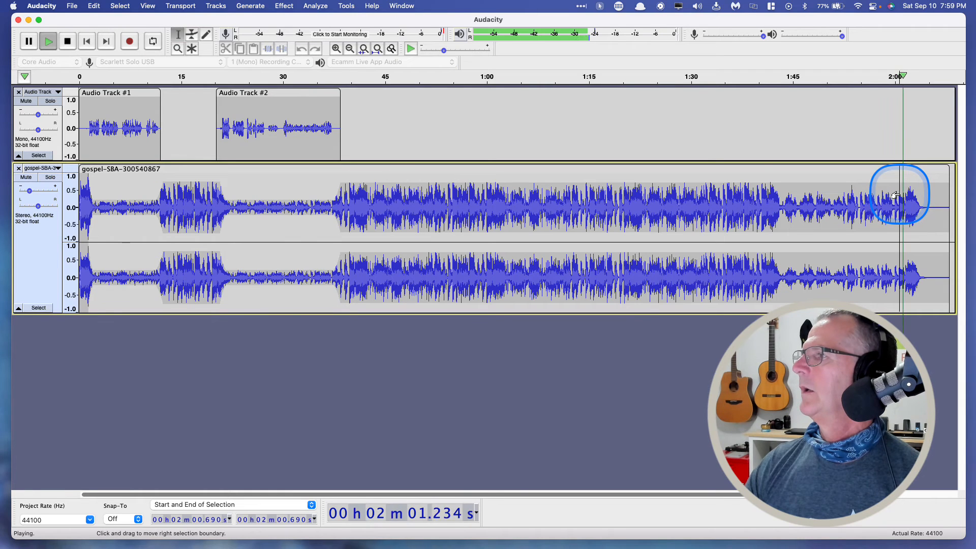
pyautogui.press('space')
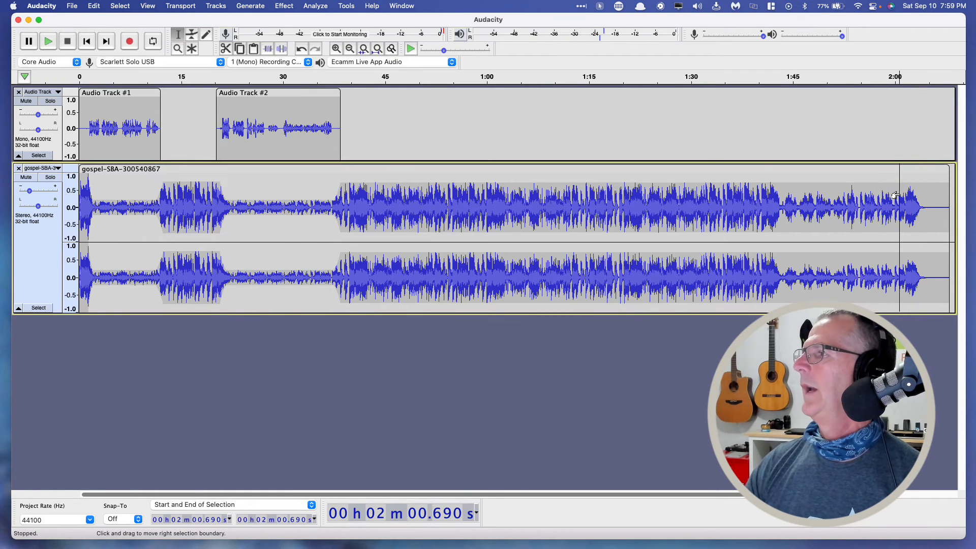
# Step: Delete the gospel music between about 41.35 seconds and 2:00.69, using playback to fine-tune the selection's start
pyautogui.moveTo(895, 195); pyautogui.dragTo(734, 200)
pyautogui.moveTo(564, 203); pyautogui.dragTo(349, 202)
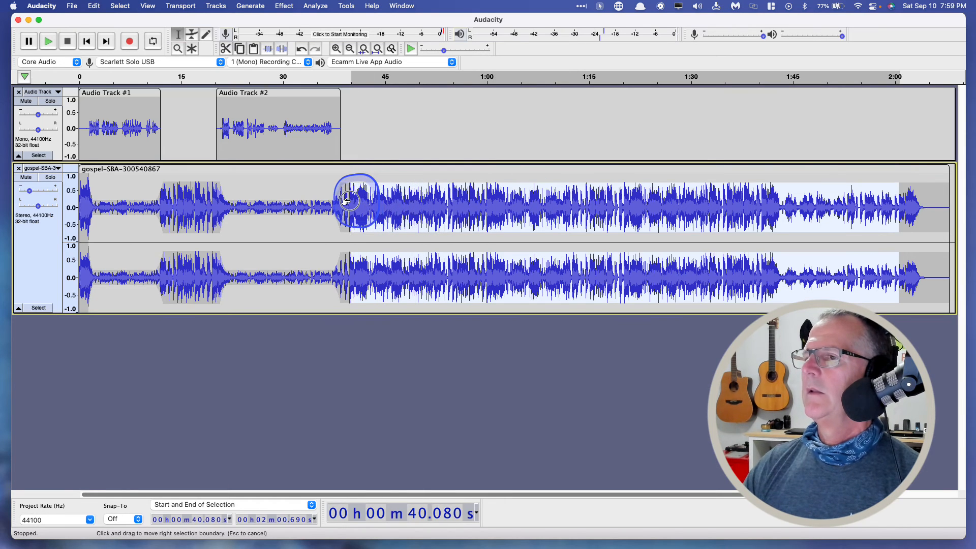
pyautogui.press('space')
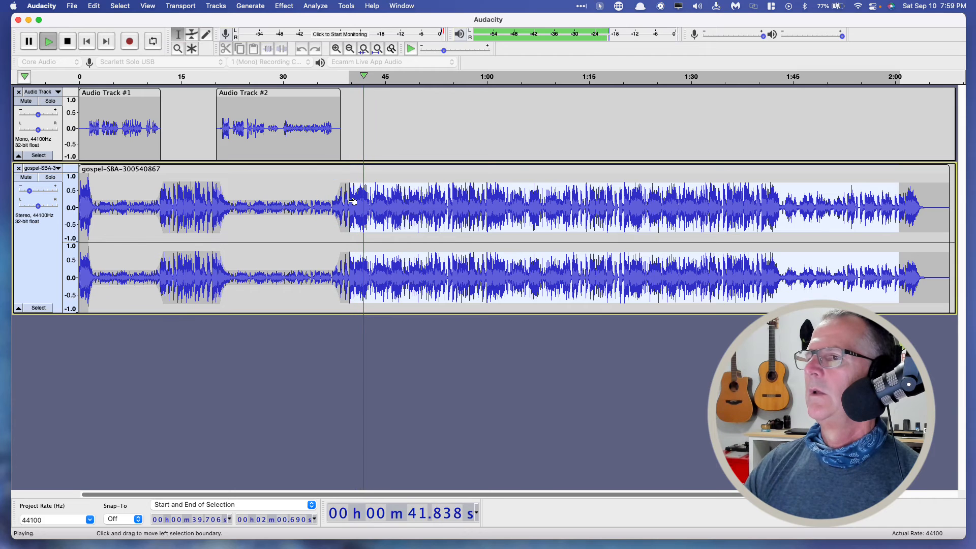
pyautogui.click(351, 201)
pyautogui.press('space')
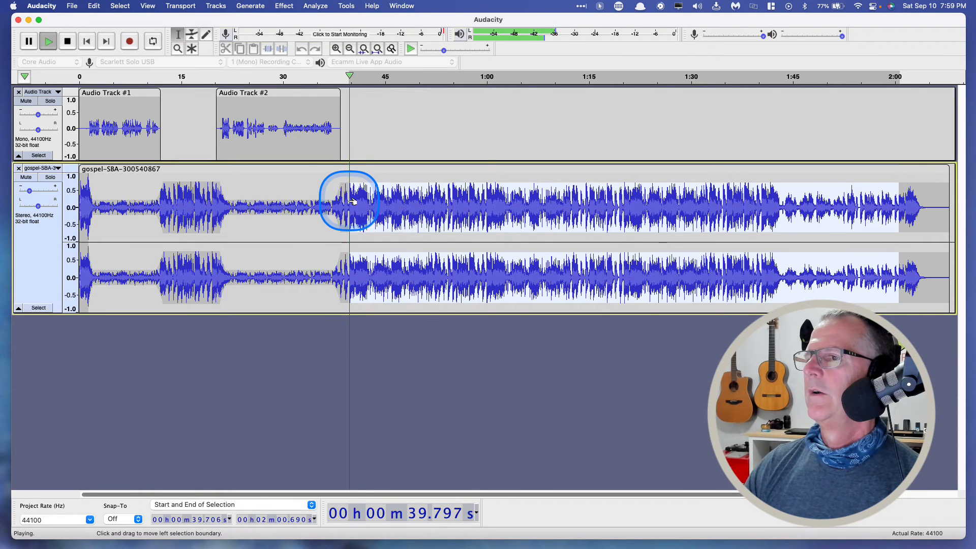
pyautogui.press('space')
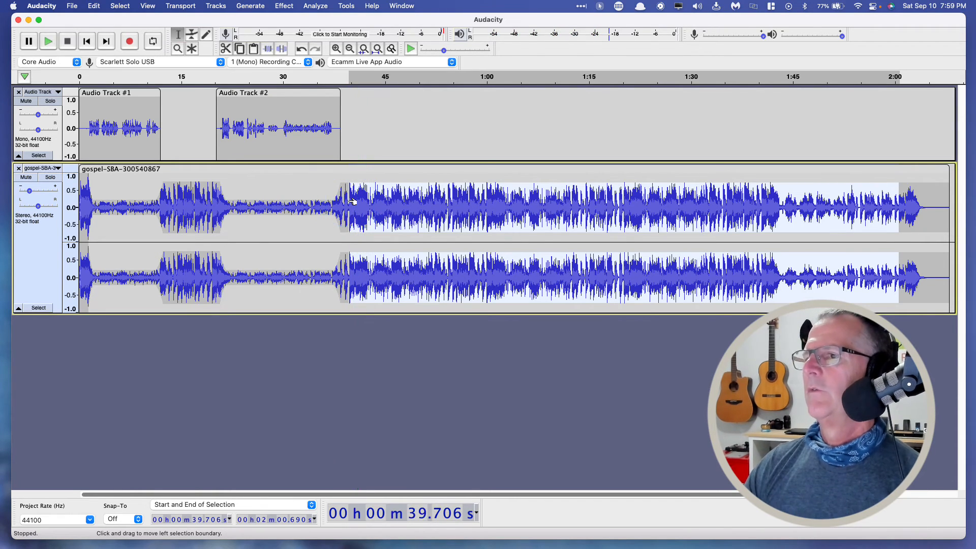
pyautogui.moveTo(351, 201); pyautogui.dragTo(364, 200)
pyautogui.press('space')
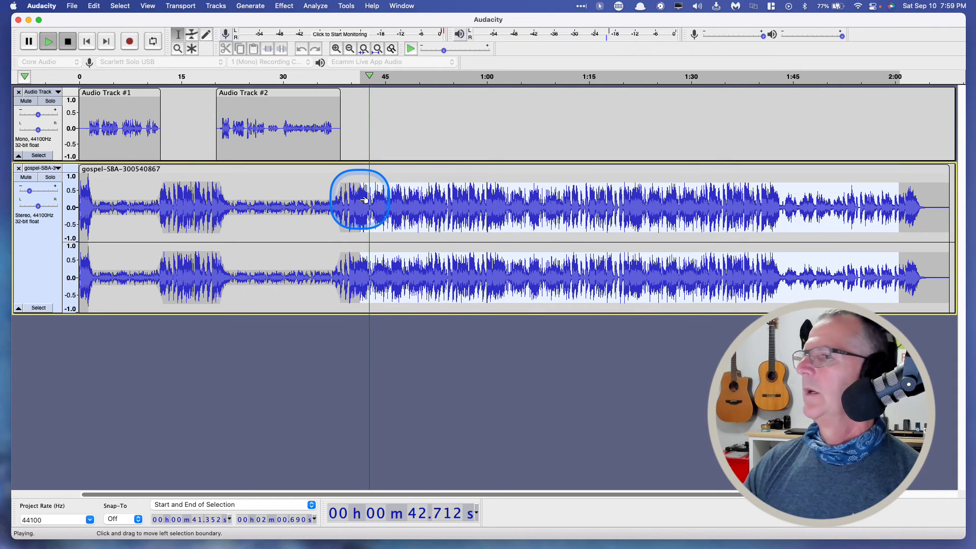
pyautogui.press('space')
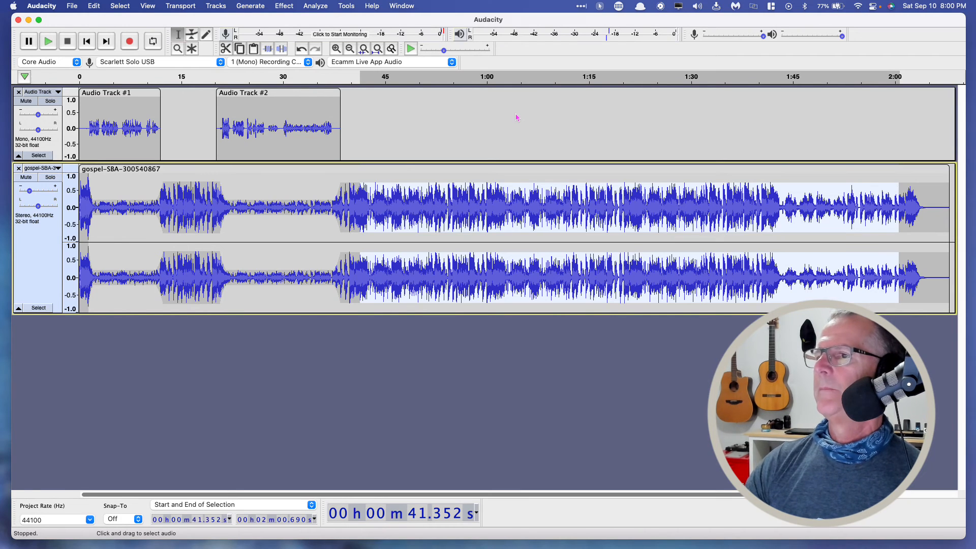
pyautogui.press('Delete')
# Step: Play across the new join in the gospel music from about 39.8 seconds
pyautogui.click(349, 140)
pyautogui.press('space')
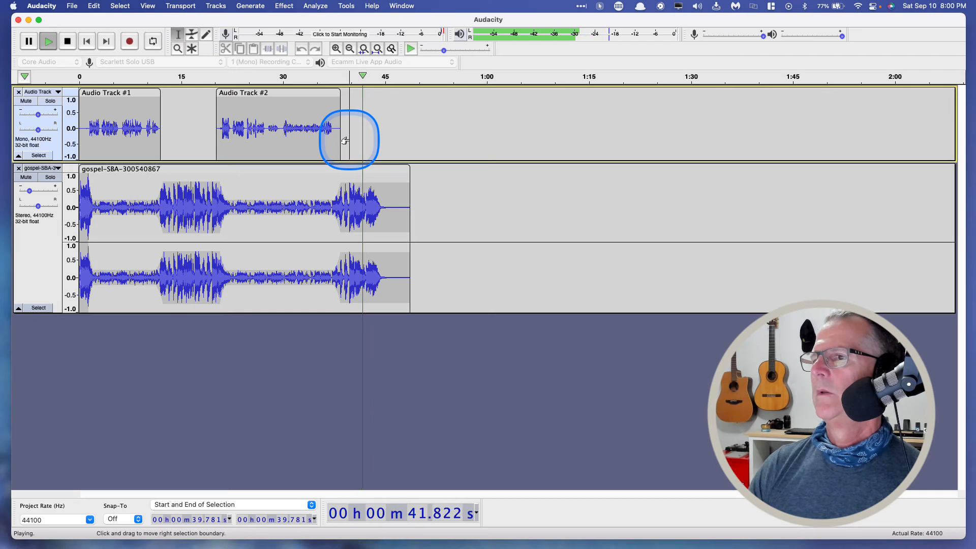
pyautogui.press('space')
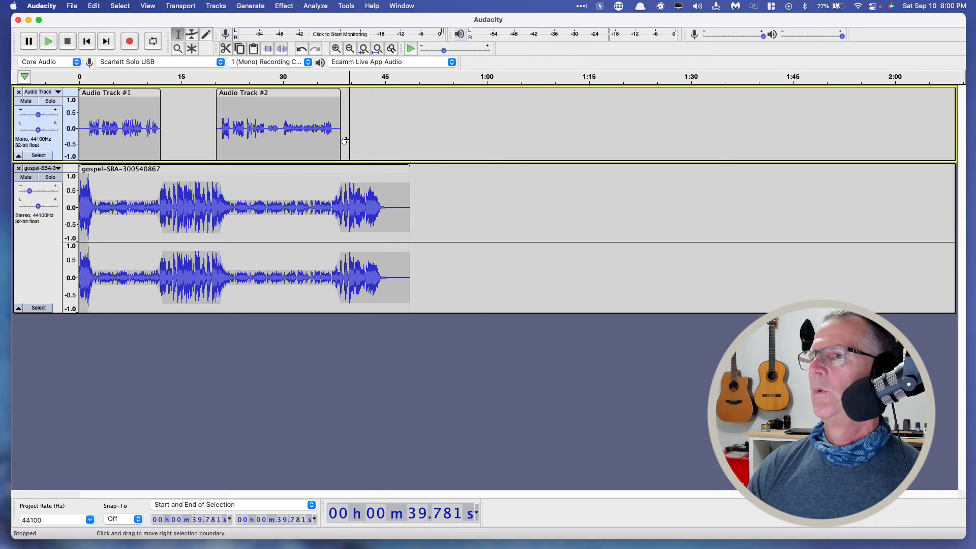
# Step: Examine the shortened music ending in close-up and play it from about 38.6 seconds
pyautogui.click(359, 188)
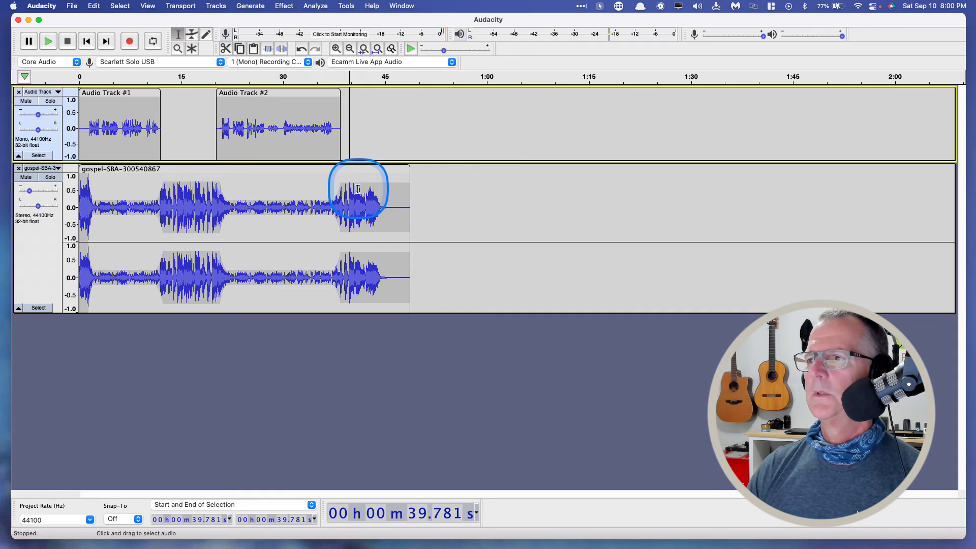
pyautogui.click(337, 48)
pyautogui.click(337, 48)
pyautogui.click(337, 48)
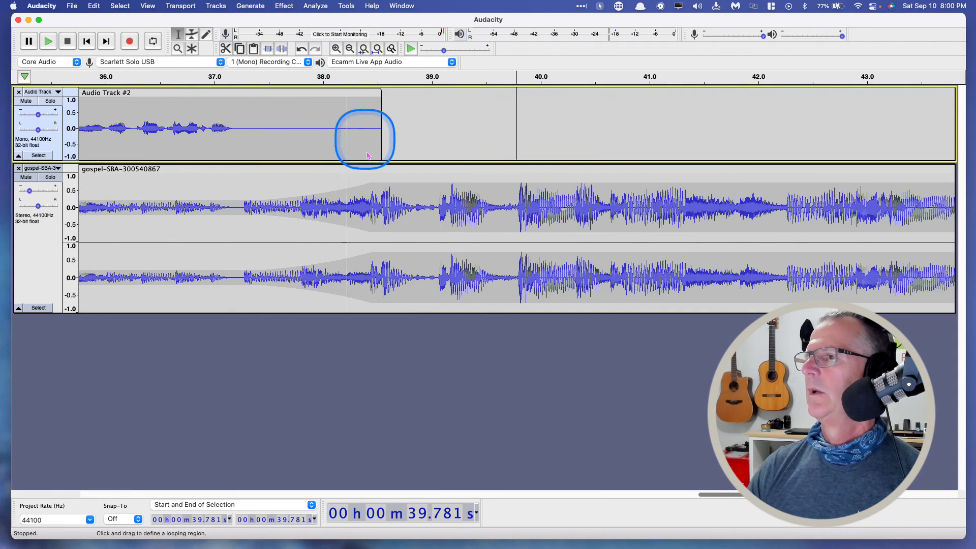
pyautogui.click(392, 149)
pyautogui.press('space')
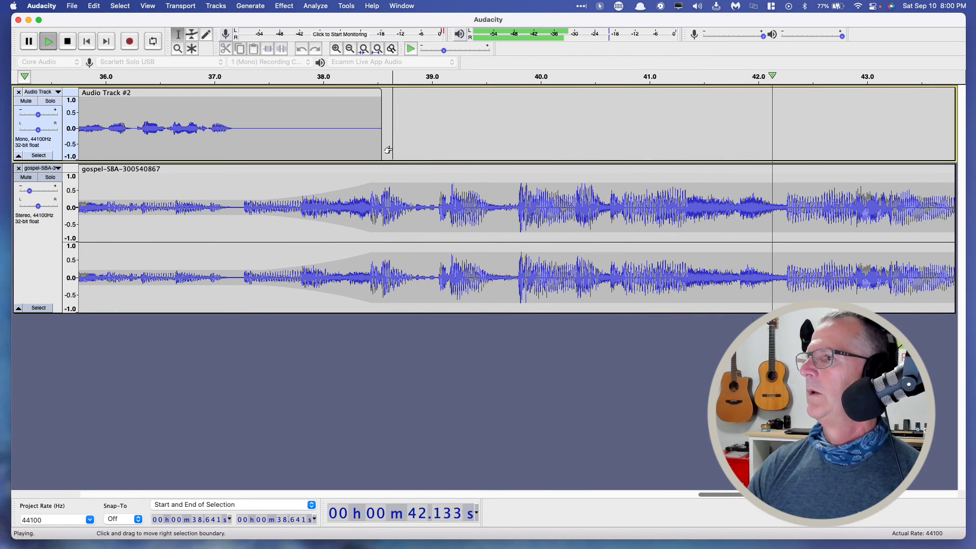
pyautogui.press('space')
# Step: Play the gap after the last spoken words into the music's ending from about 37.6 seconds
pyautogui.click(449, 176)
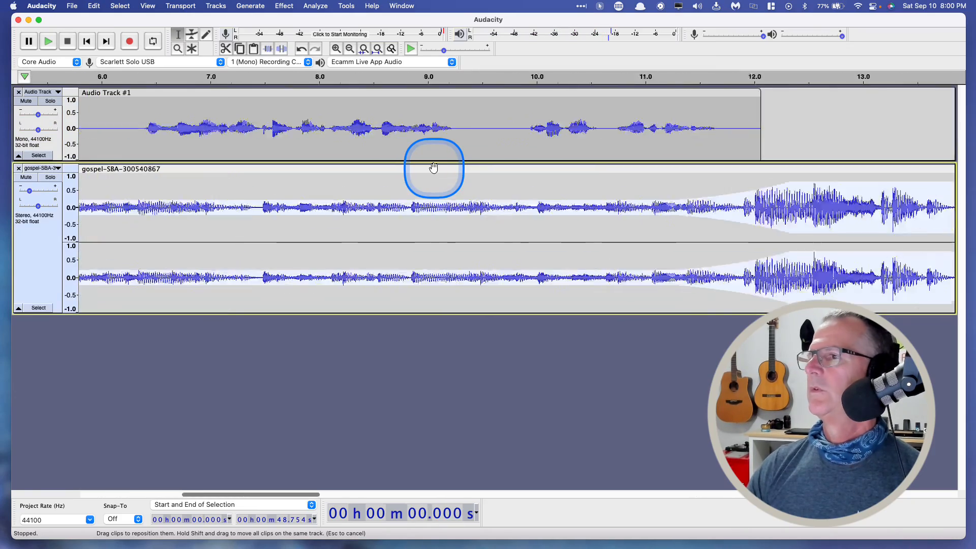
pyautogui.hscroll(15, 434, 167)
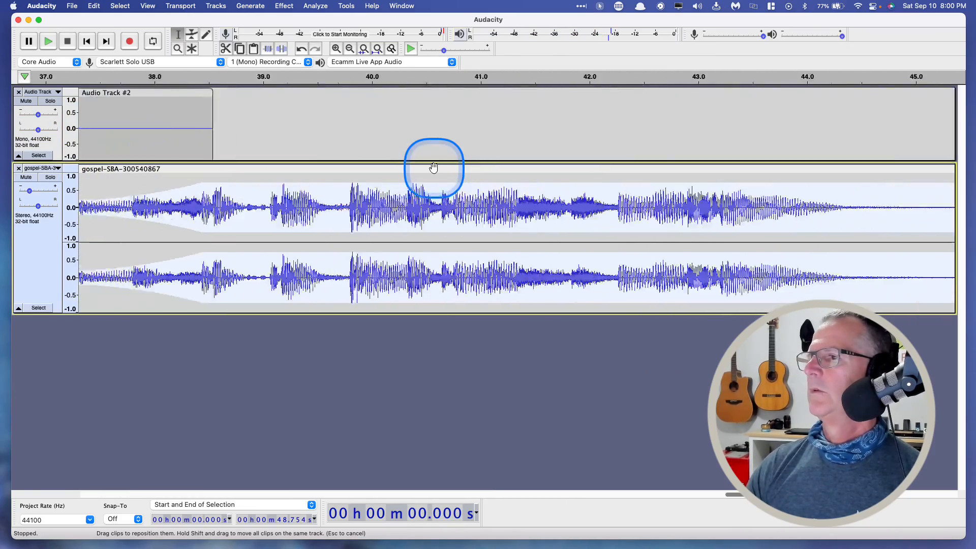
pyautogui.hscroll(-5, 304, 148)
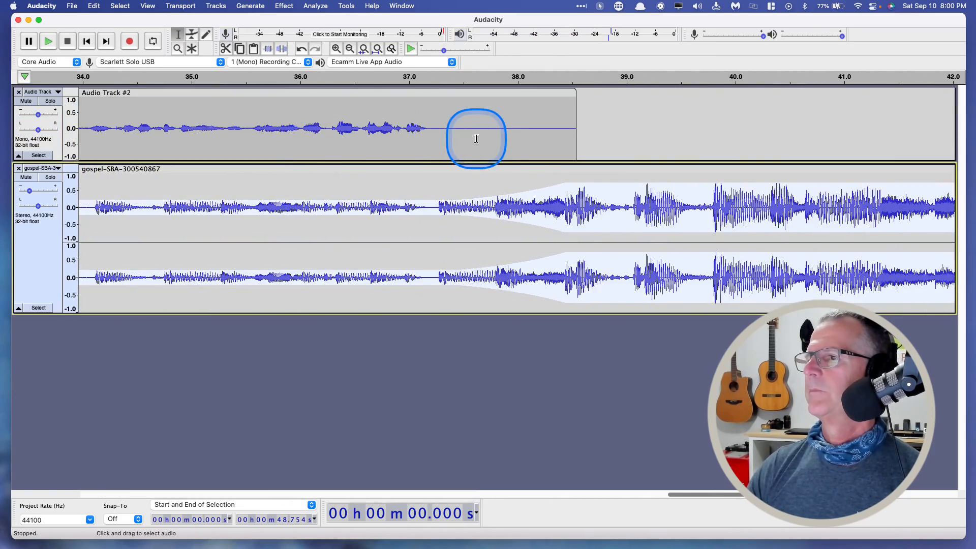
pyautogui.click(472, 139)
pyautogui.press('space')
pyautogui.hscroll(5, 473, 139)
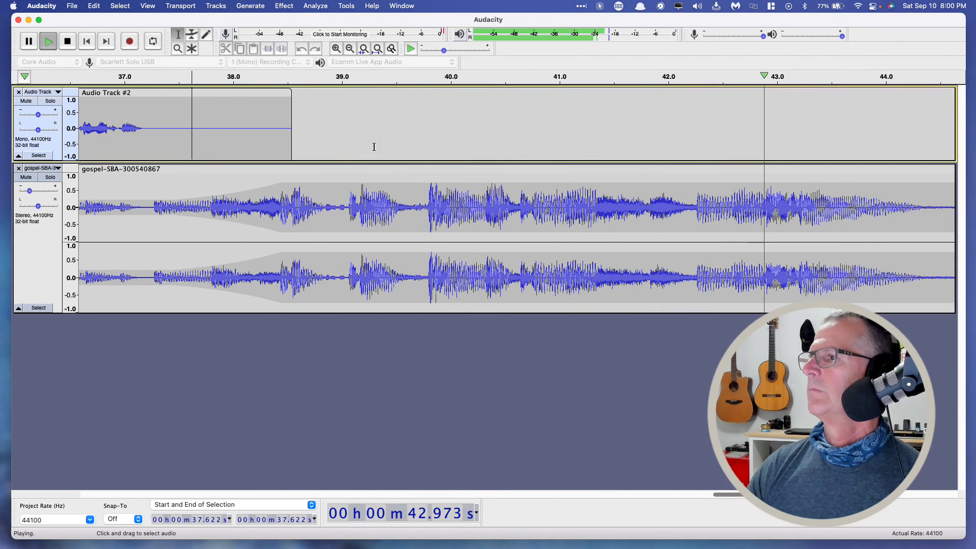
pyautogui.press('space')
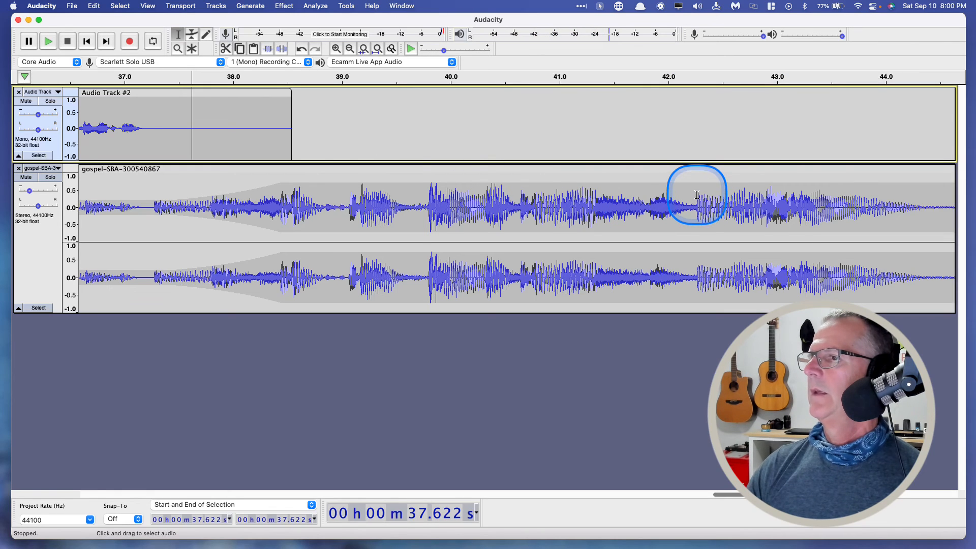
# Step: Replay the music's ending from about 39.1 seconds to pick out the surplus section before the final chord
pyautogui.click(346, 150)
pyautogui.press('space')
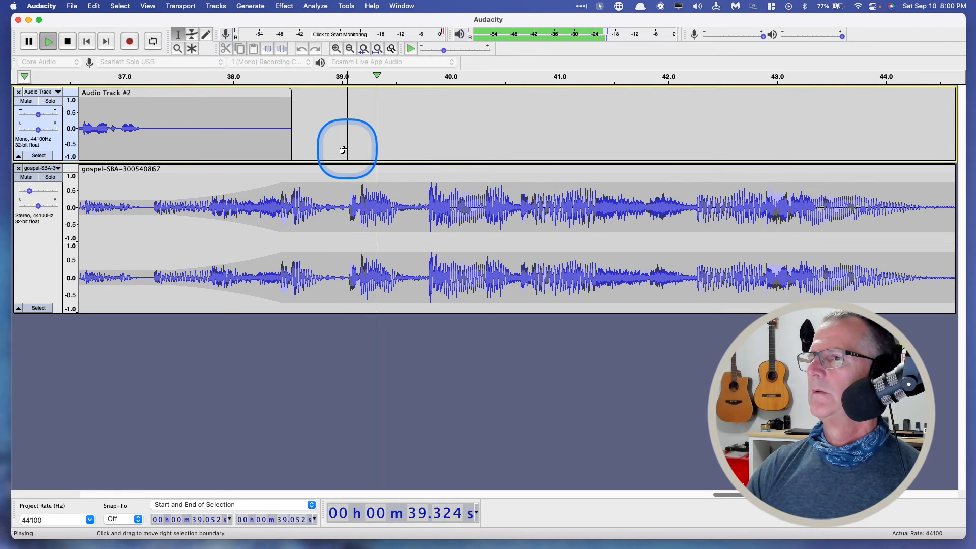
pyautogui.press('space')
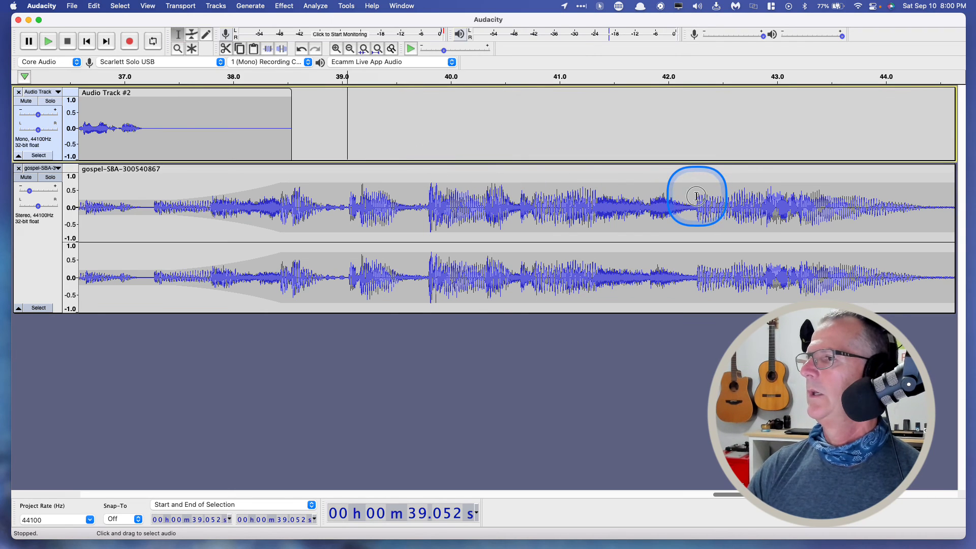
# Step: Delete the gospel music between about 40.31 and 42.26 seconds and play the tightened ending from about 38.9 seconds
pyautogui.moveTo(696, 196); pyautogui.dragTo(484, 245)
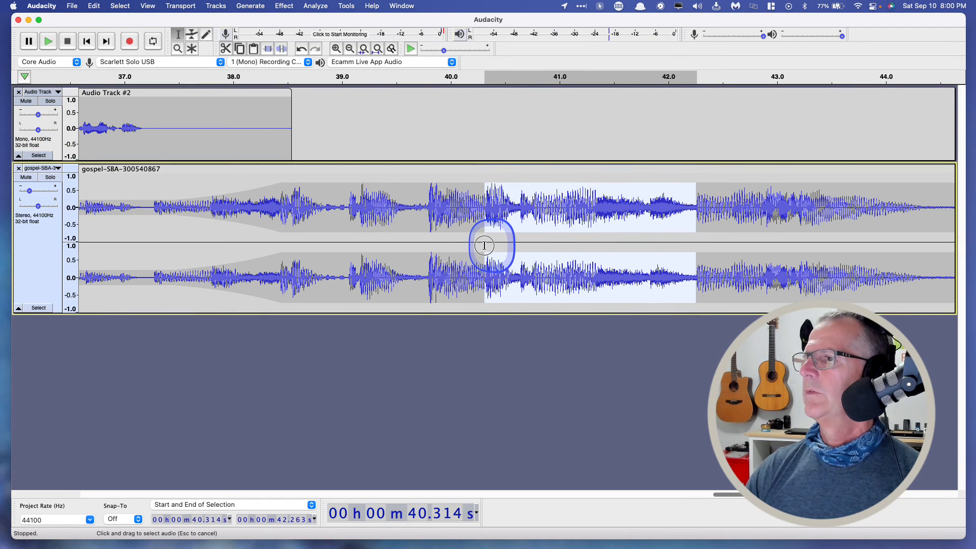
pyautogui.press('space')
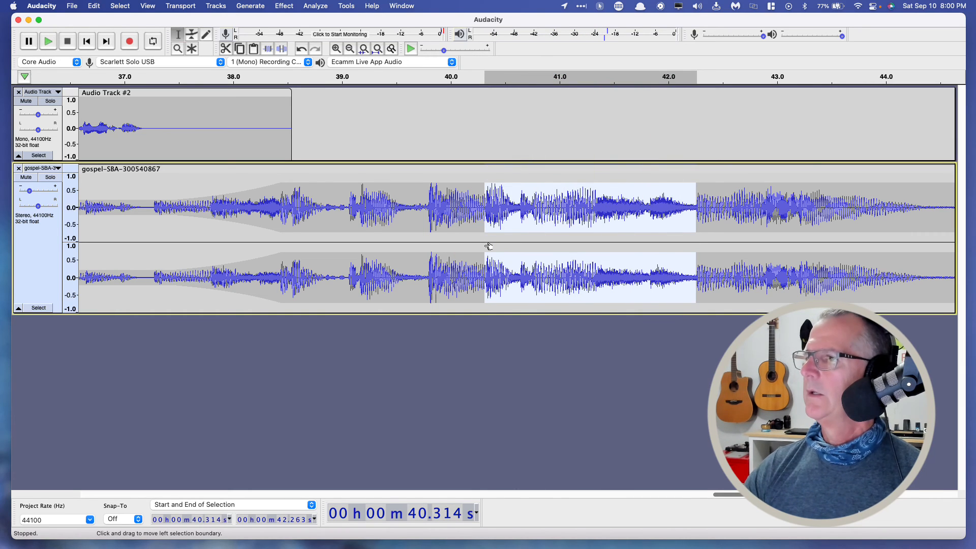
pyautogui.press('Delete')
pyautogui.click(326, 131)
pyautogui.press('space')
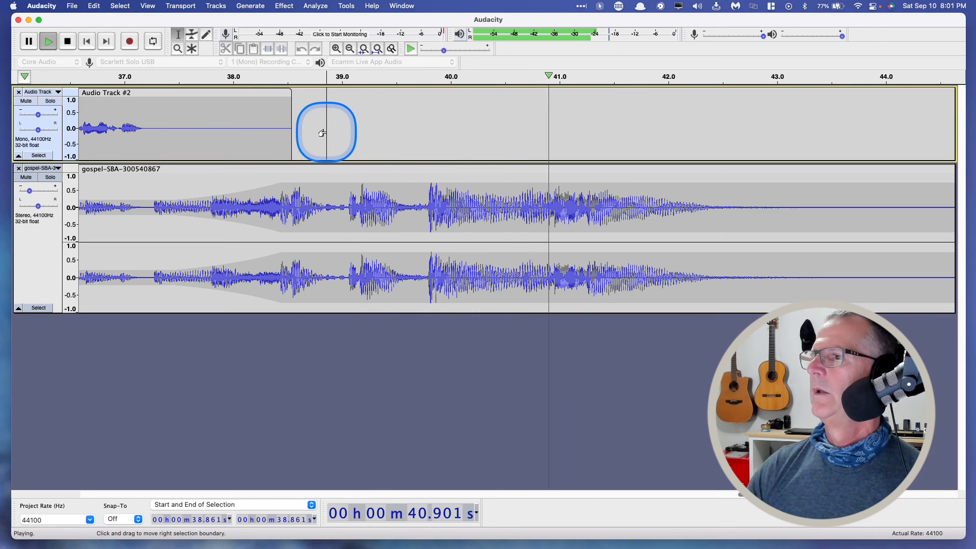
# Step: Try to delete the gospel music between about 40.23 and 40.63 seconds and play the ending from about 39 seconds
pyautogui.press('space')
pyautogui.click(514, 184)
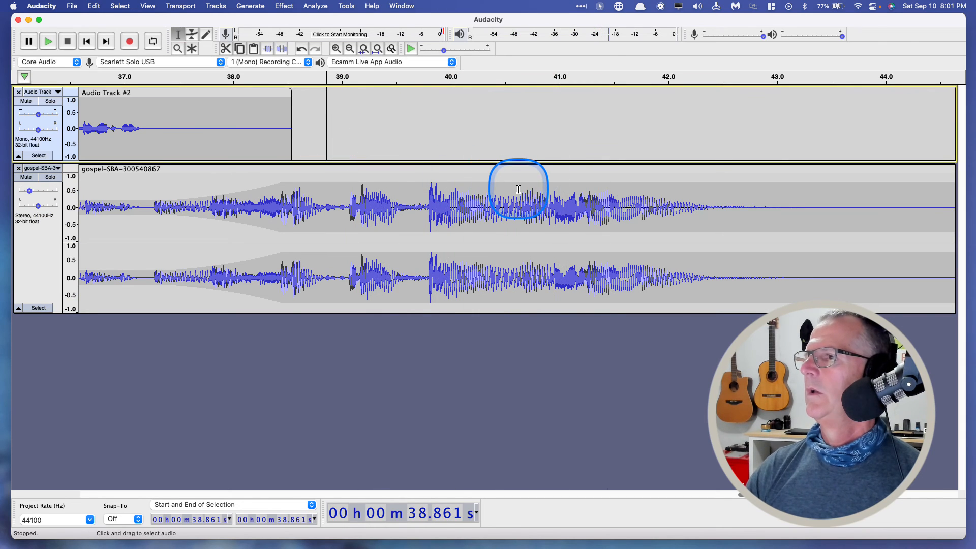
pyautogui.moveTo(519, 189); pyautogui.dragTo(474, 239)
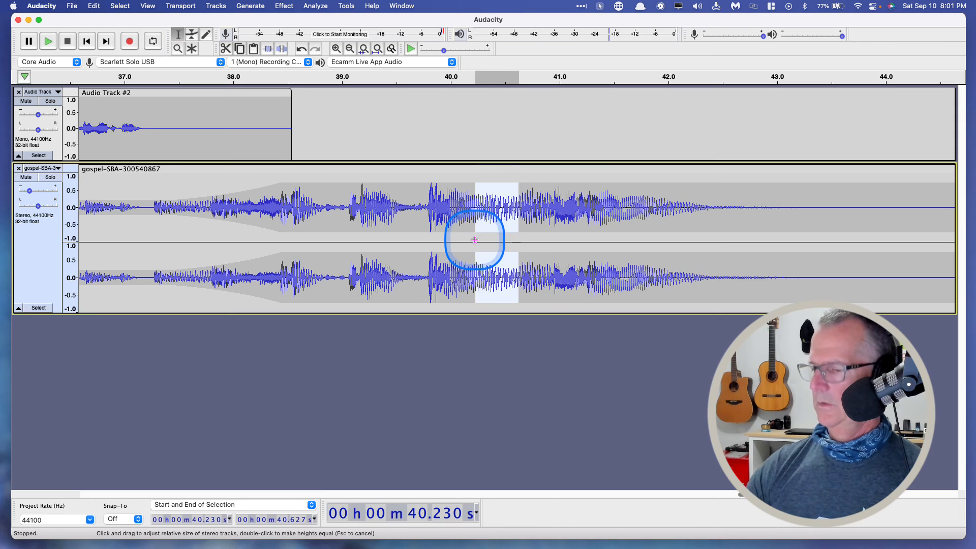
pyautogui.press('BackSpace')
pyautogui.click(407, 149)
pyautogui.press('space')
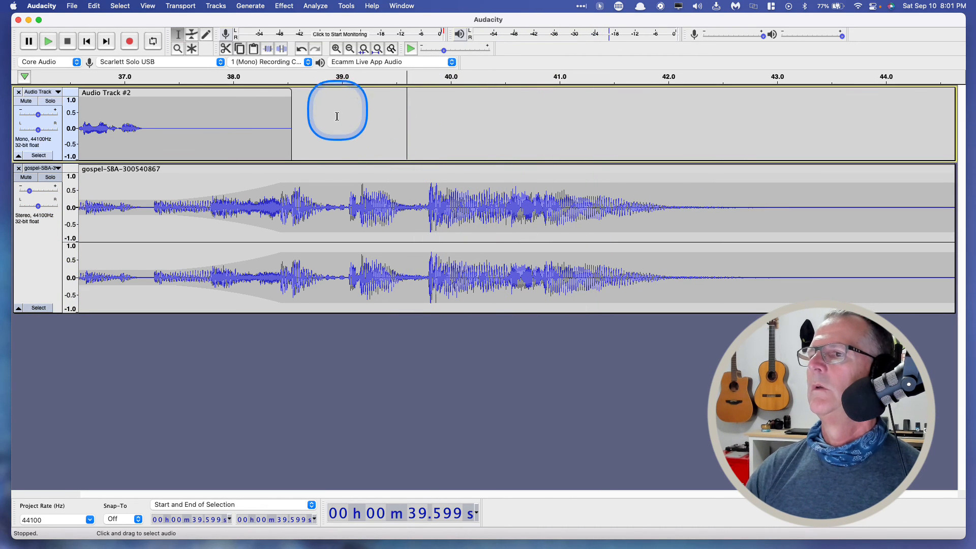
pyautogui.click(339, 150)
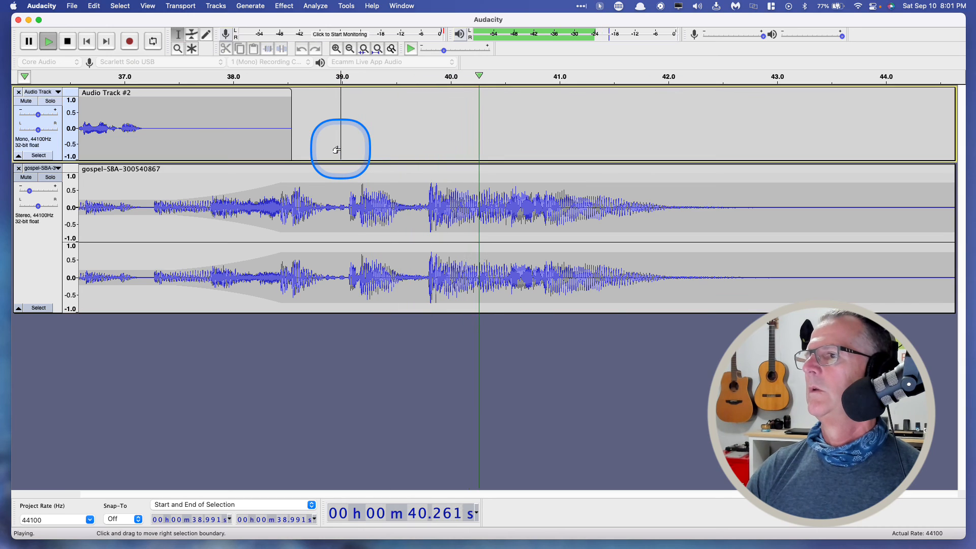
pyautogui.press('space')
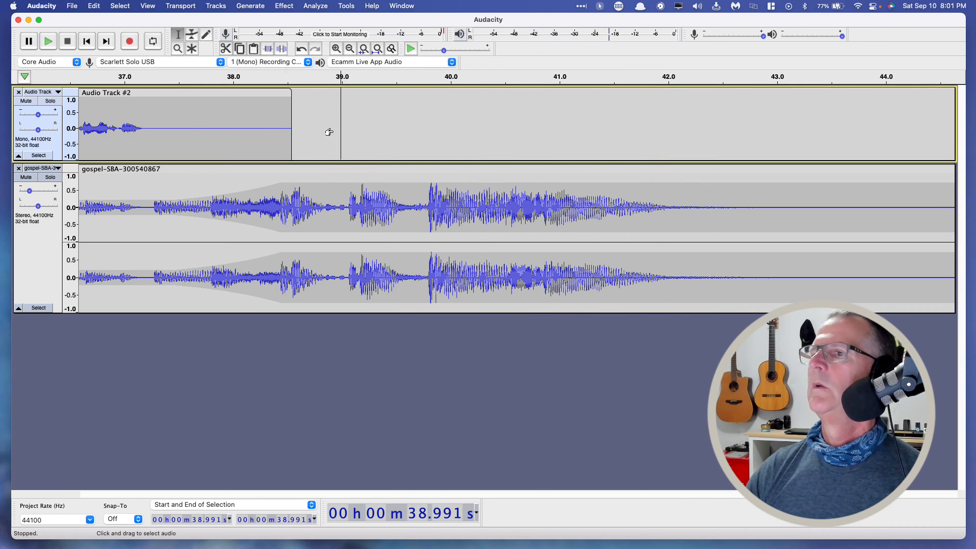
# Step: Undo the last two deletions in the gospel music and play the restored ending from about 39.8 seconds
pyautogui.click(303, 49)
pyautogui.click(302, 49)
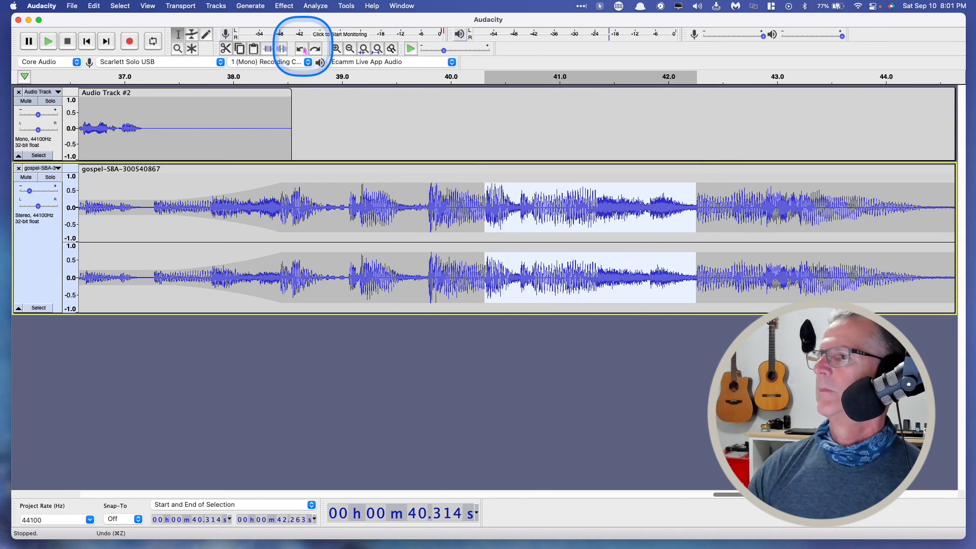
pyautogui.click(427, 150)
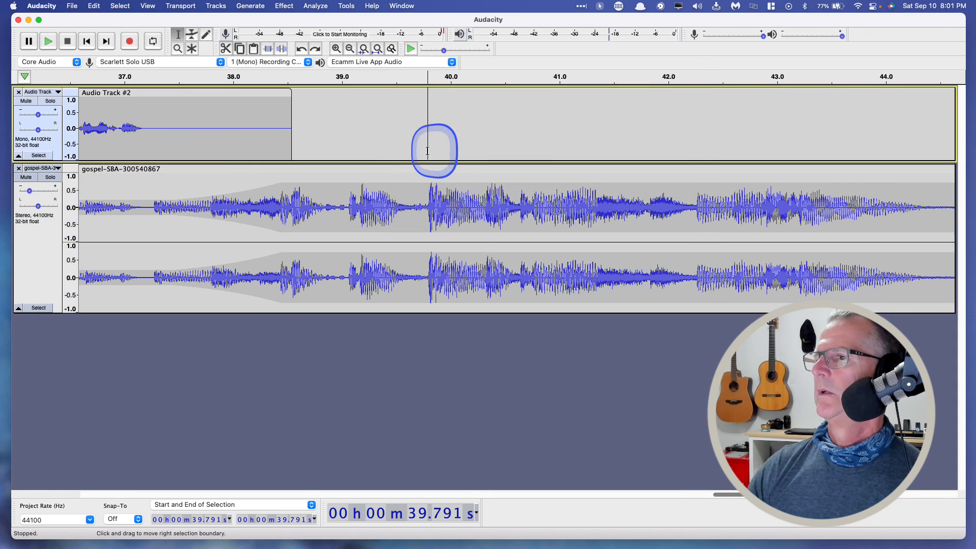
pyautogui.press('space')
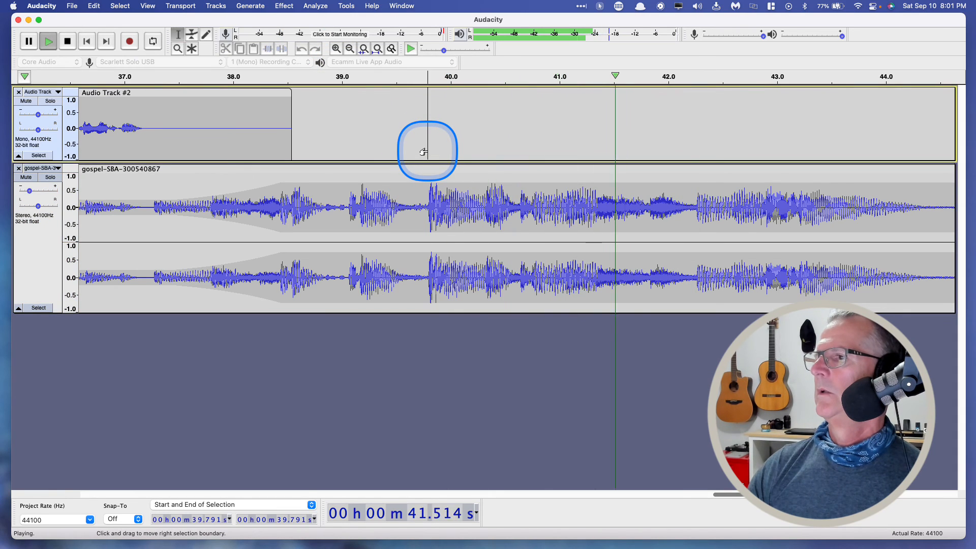
pyautogui.press('space')
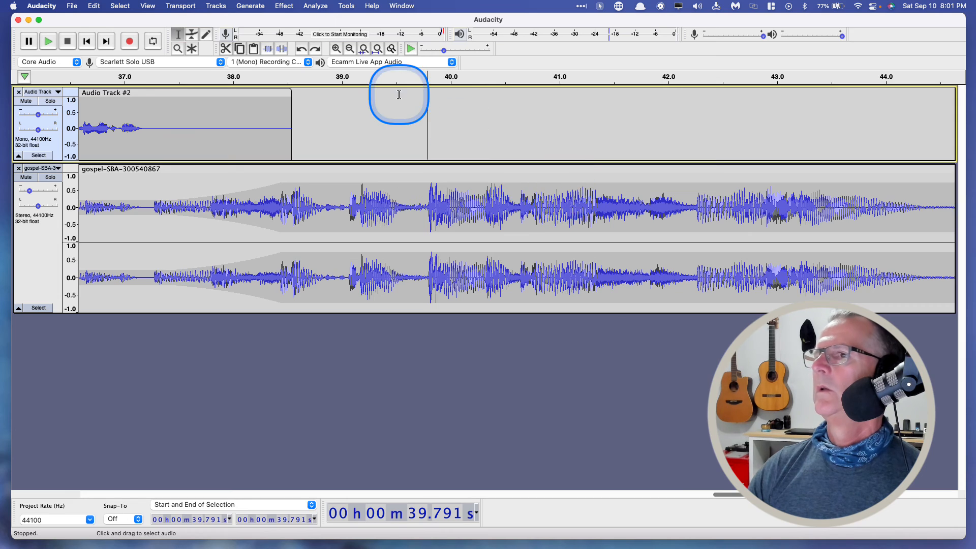
# Step: Play the restored ending from about 39.4 seconds and the final chord from about 42.7 seconds to choose new cut points
pyautogui.click(315, 48)
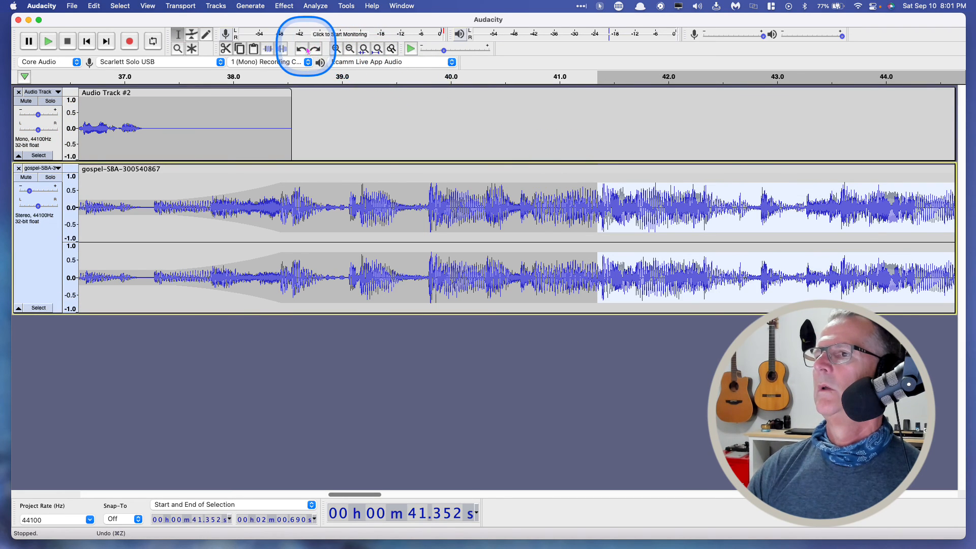
pyautogui.click(315, 49)
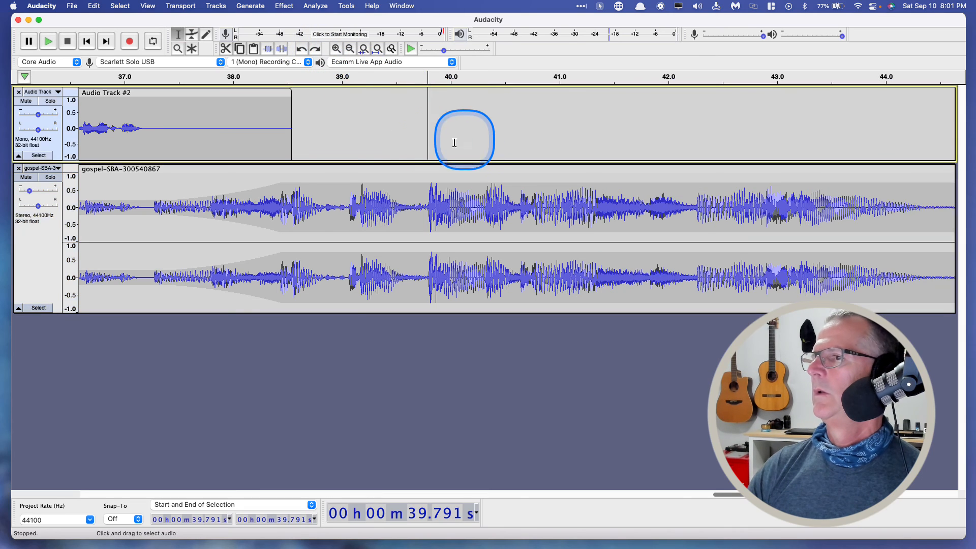
pyautogui.click(383, 135)
pyautogui.press('space')
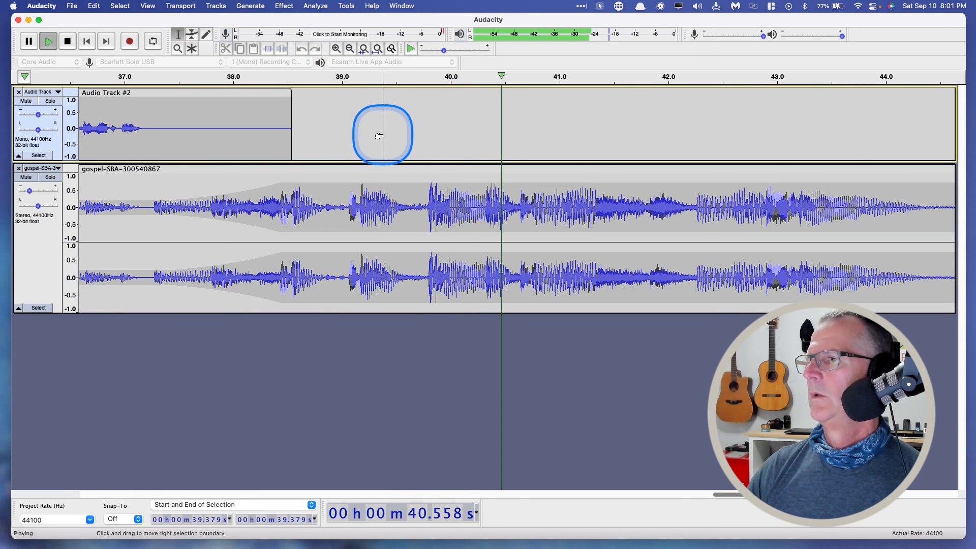
pyautogui.press('space')
pyautogui.click(743, 185)
pyautogui.press('space')
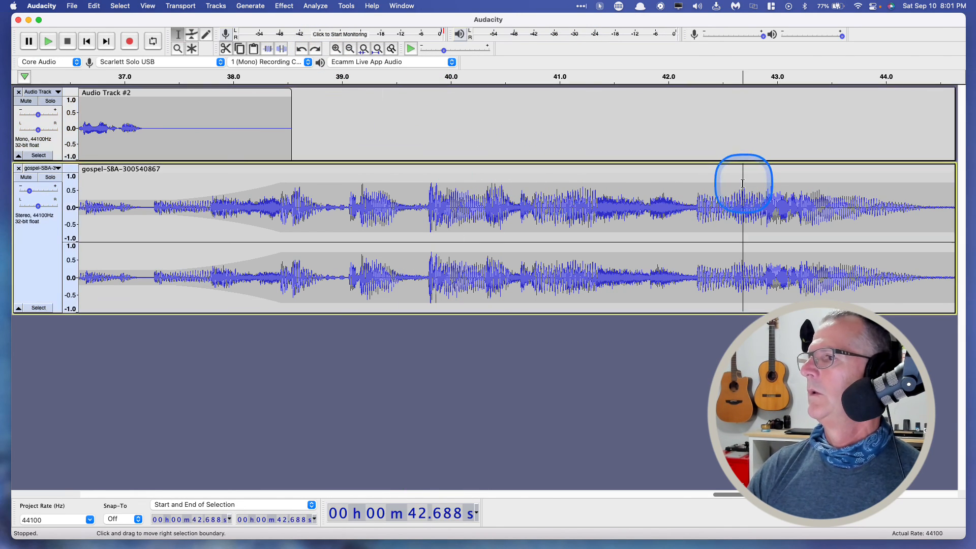
pyautogui.press('space')
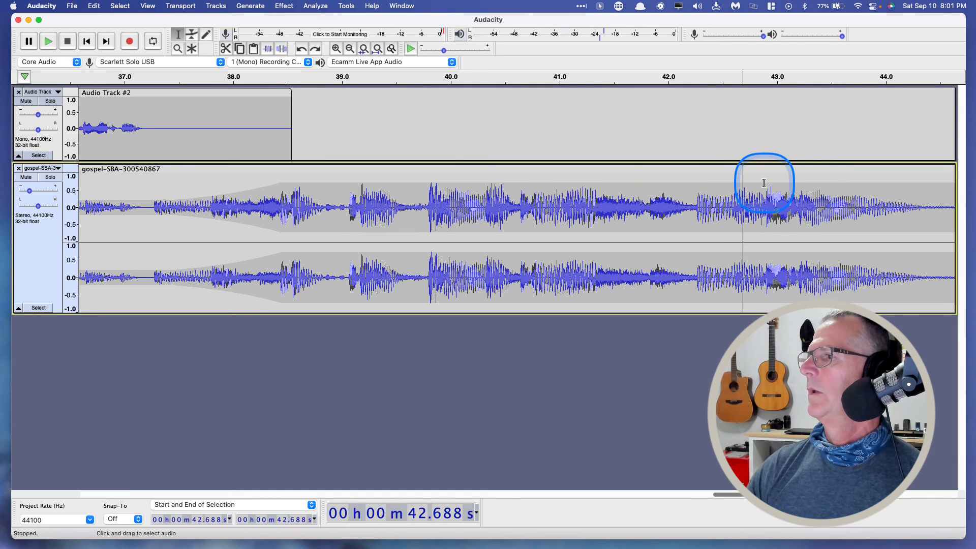
# Step: Delete the gospel music between about 40.34 and 41.83 seconds and play the ending from about 38.85 seconds
pyautogui.click(764, 183)
pyautogui.moveTo(761, 200); pyautogui.dragTo(700, 223)
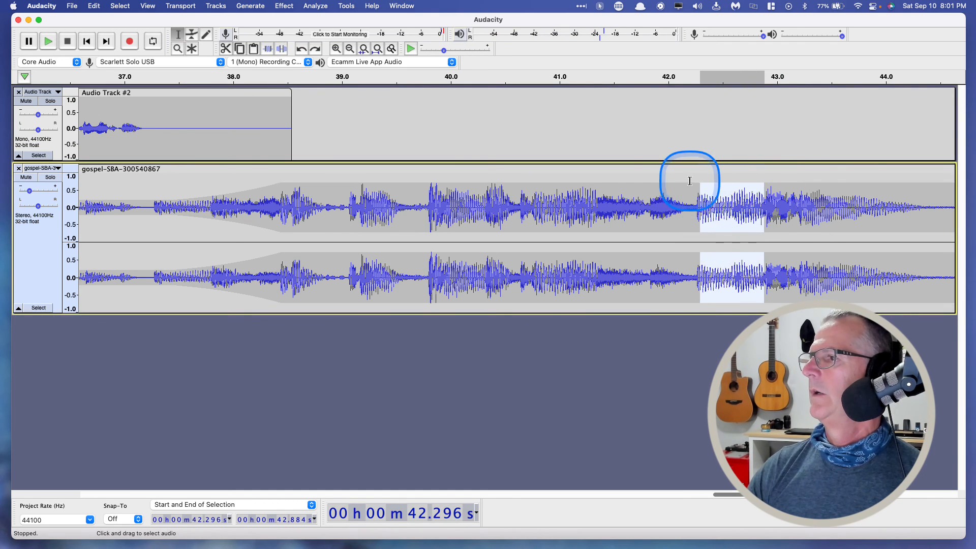
pyautogui.click(648, 196)
pyautogui.press('space')
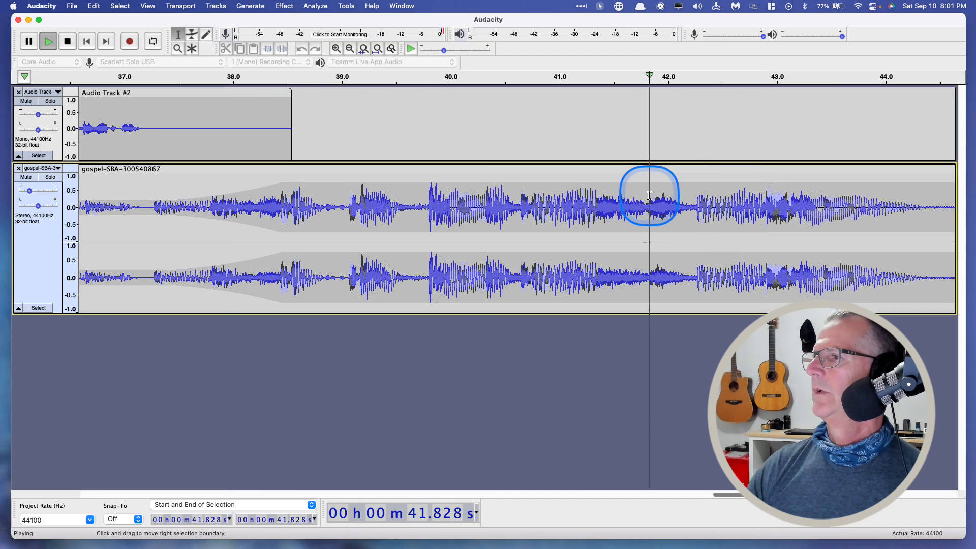
pyautogui.moveTo(645, 197); pyautogui.dragTo(490, 234)
pyautogui.press('space')
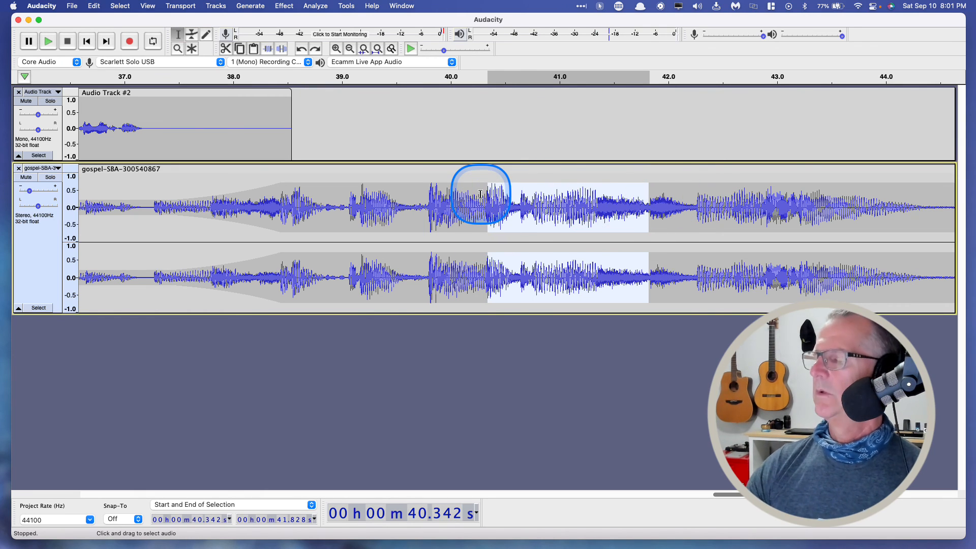
pyautogui.press('Delete')
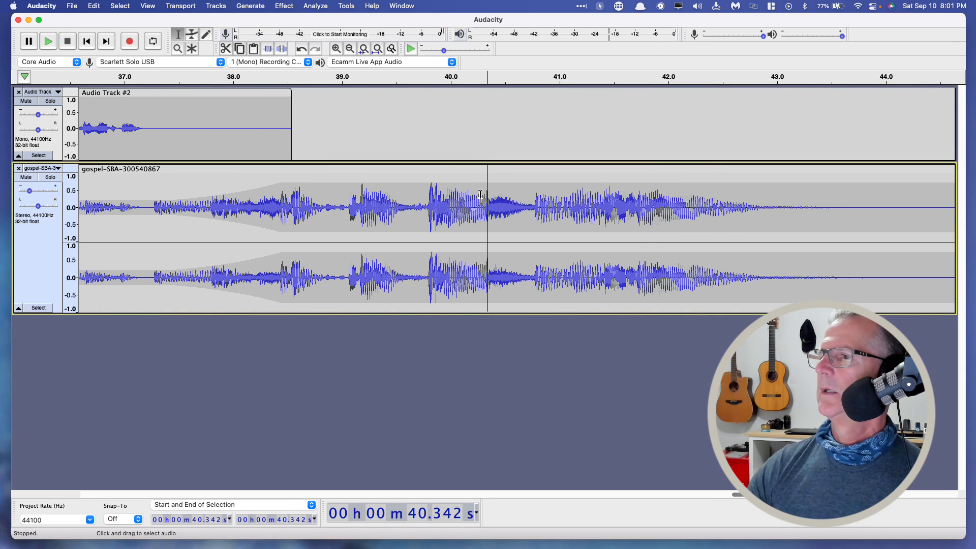
pyautogui.press('space')
pyautogui.click(325, 124)
pyautogui.press('space')
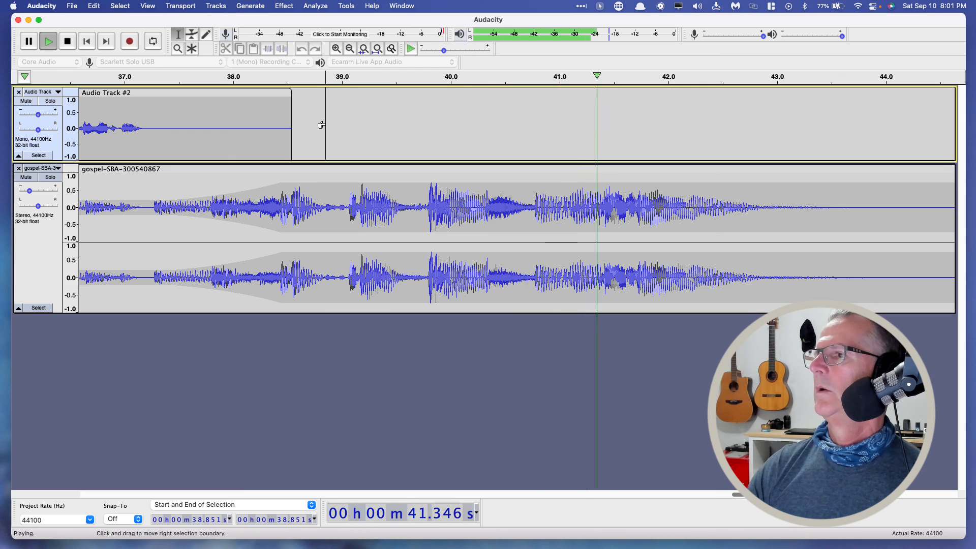
pyautogui.press('space')
# Step: Delete the sliver of gospel music between about 40.30 and 40.35 seconds and play the ending from about 38.1 seconds
pyautogui.click(490, 191)
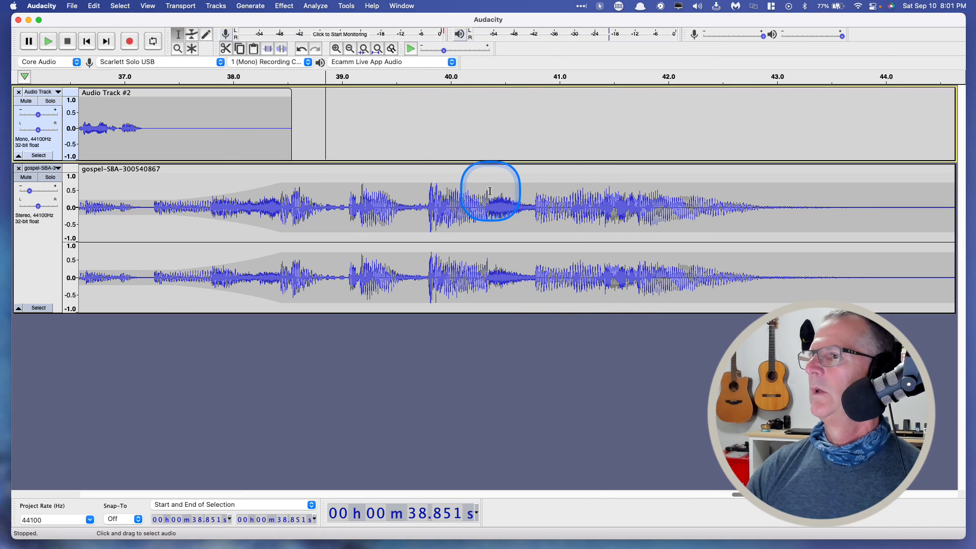
pyautogui.moveTo(489, 191); pyautogui.dragTo(485, 200)
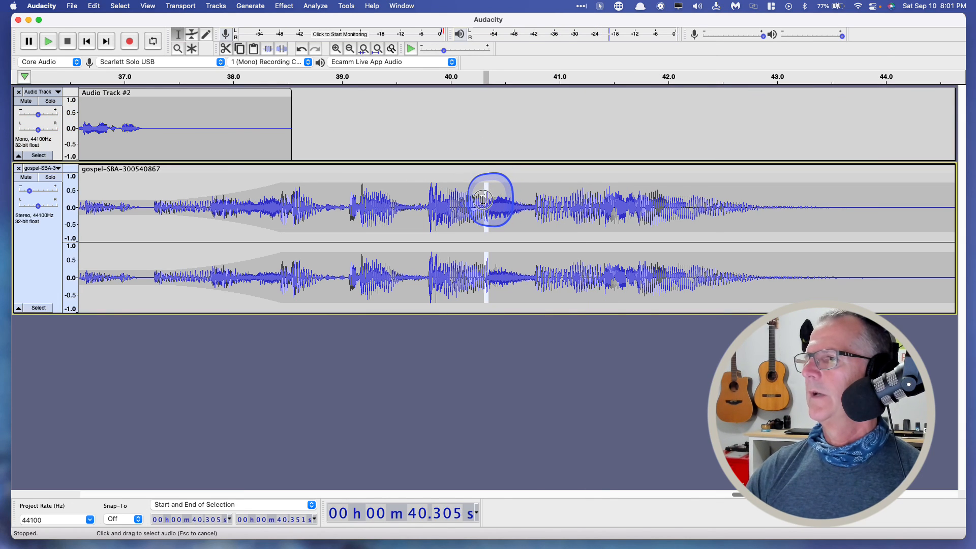
pyautogui.press('Delete')
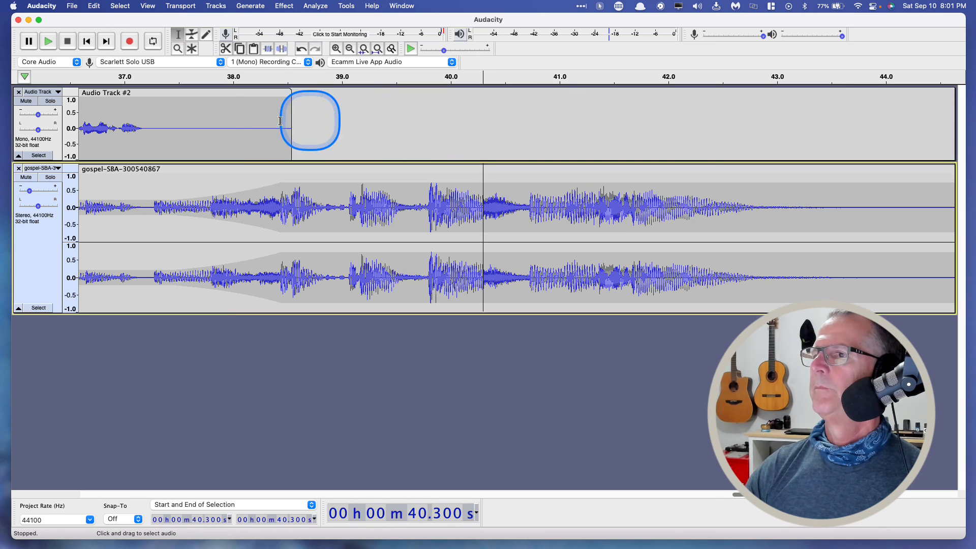
pyautogui.click(246, 119)
pyautogui.press('space')
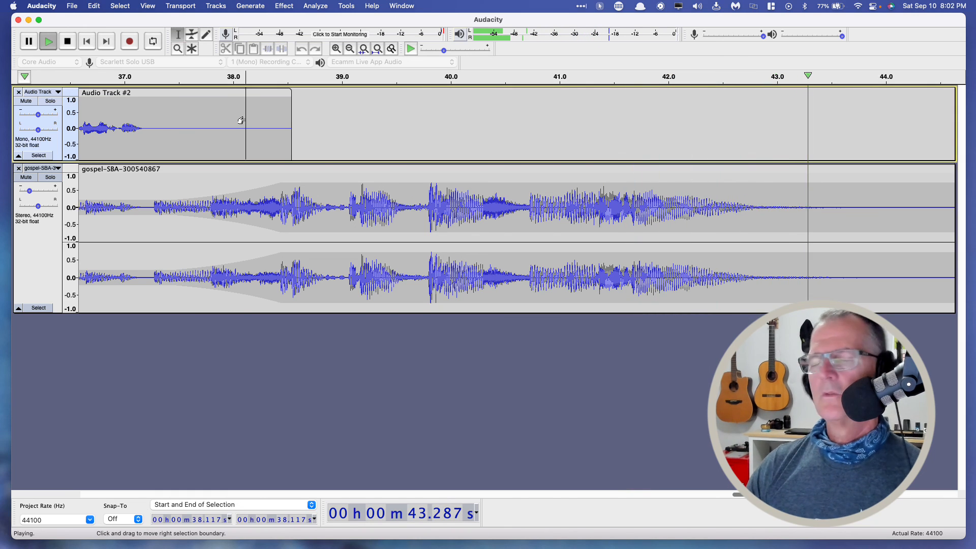
pyautogui.press('space')
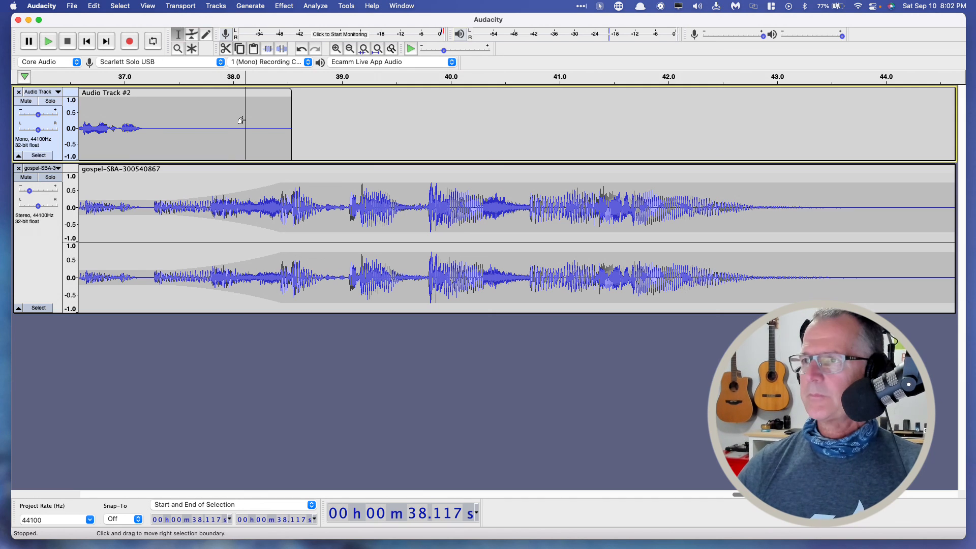
# Step: Show the full length of the voice clips and the shortened gospel music in the timeline
pyautogui.click(350, 49)
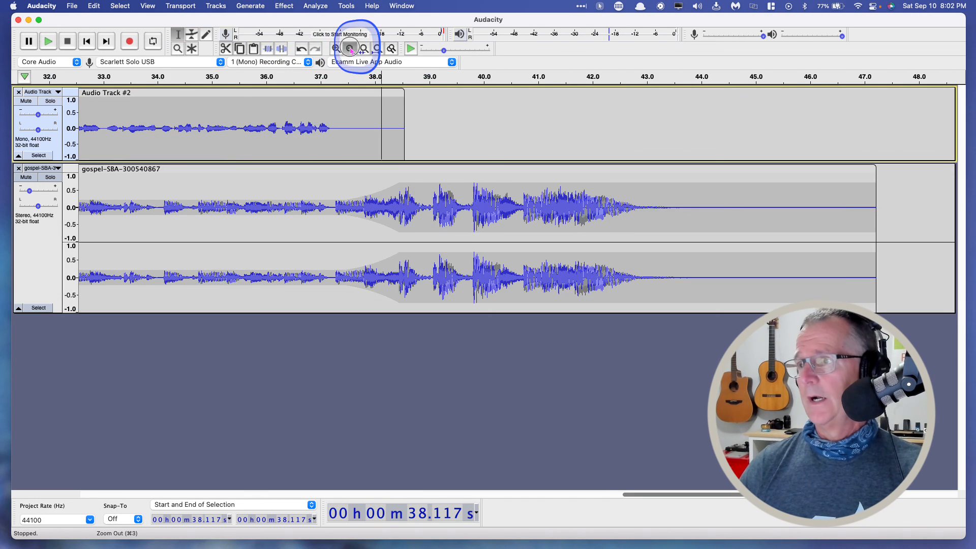
pyautogui.click(350, 48)
pyautogui.click(350, 48)
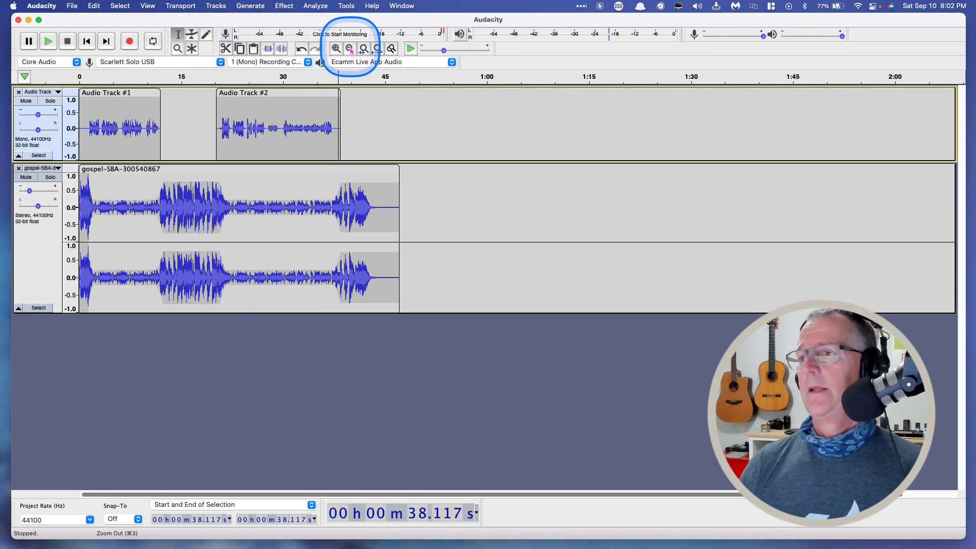